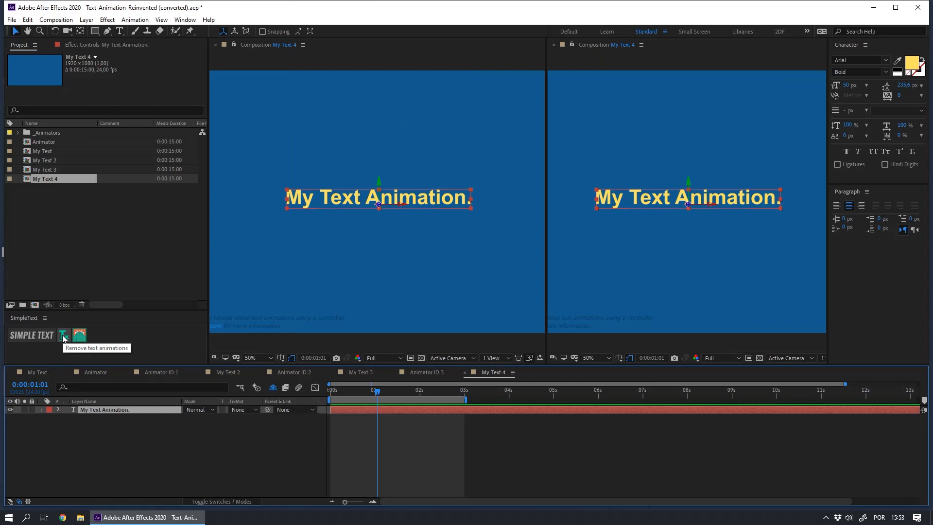
Step: Remove the existing text animations from the My Text Animation. layer in My Text 4 and apply a new Simple Text animator
click(63, 336)
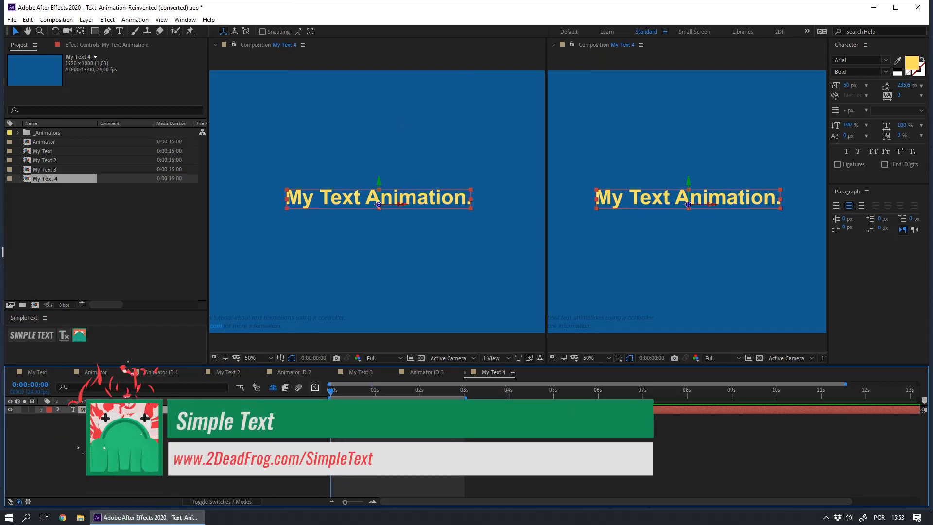
click(102, 410)
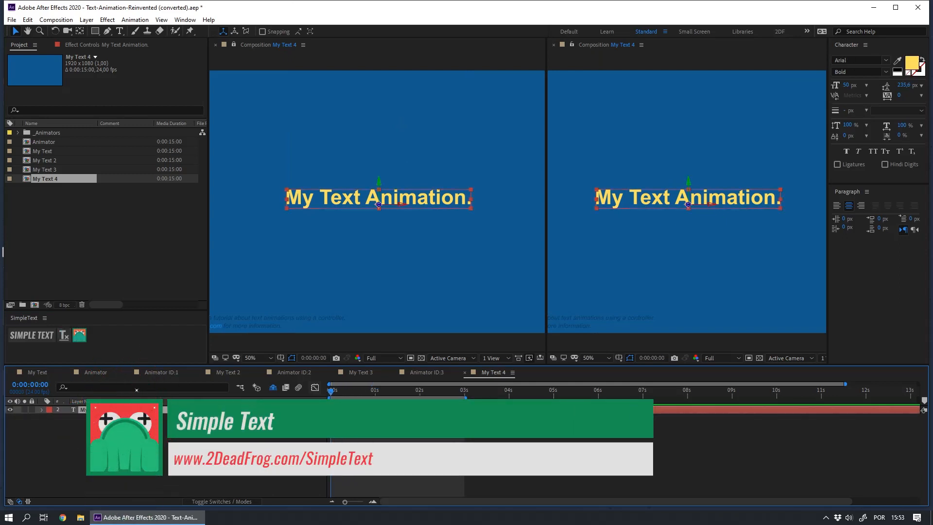
click(55, 272)
click(31, 335)
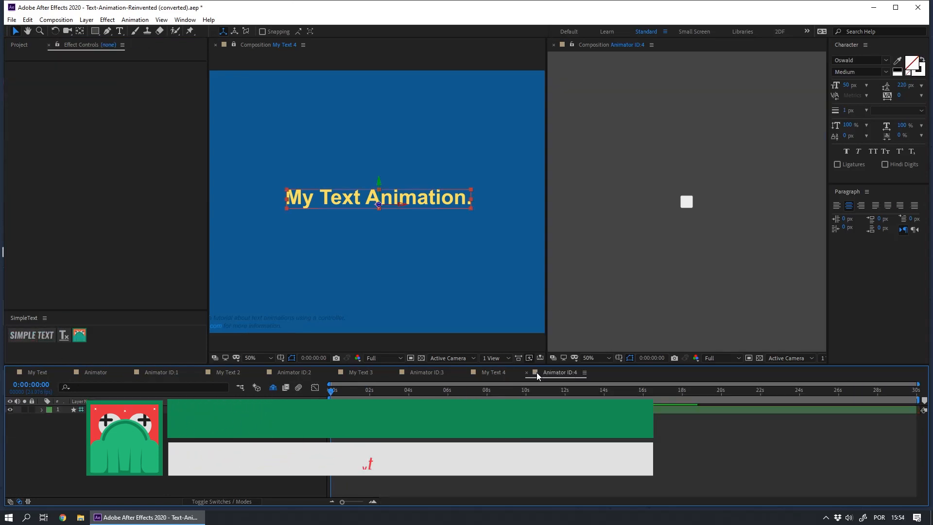
Step: Reveal the Animator layer's Position property and add a keyframe with the resting position at 0:00:04:00
click(98, 410)
key(p)
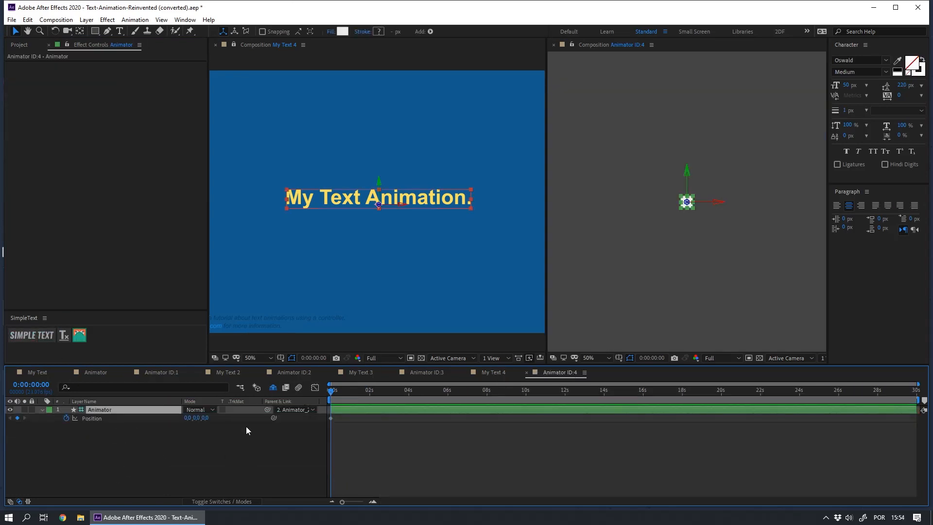
click(275, 457)
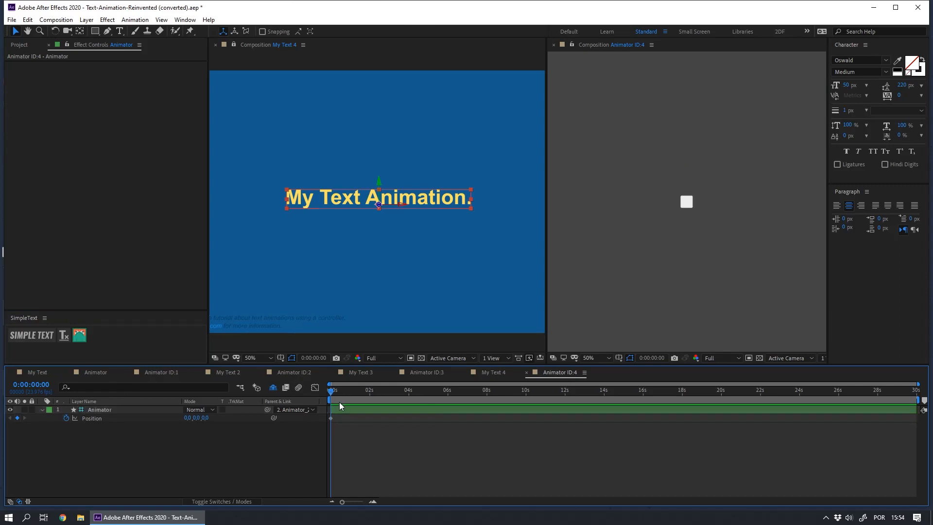
click(407, 392)
click(390, 412)
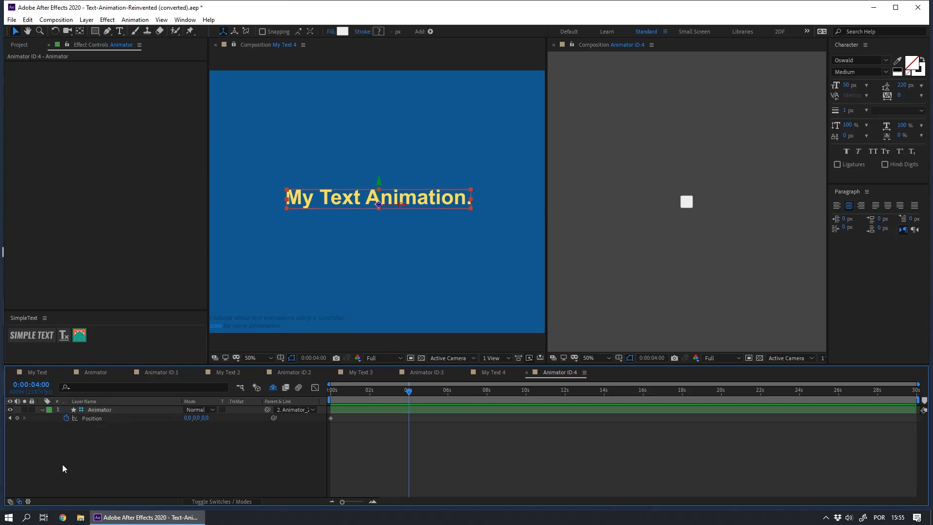
click(17, 418)
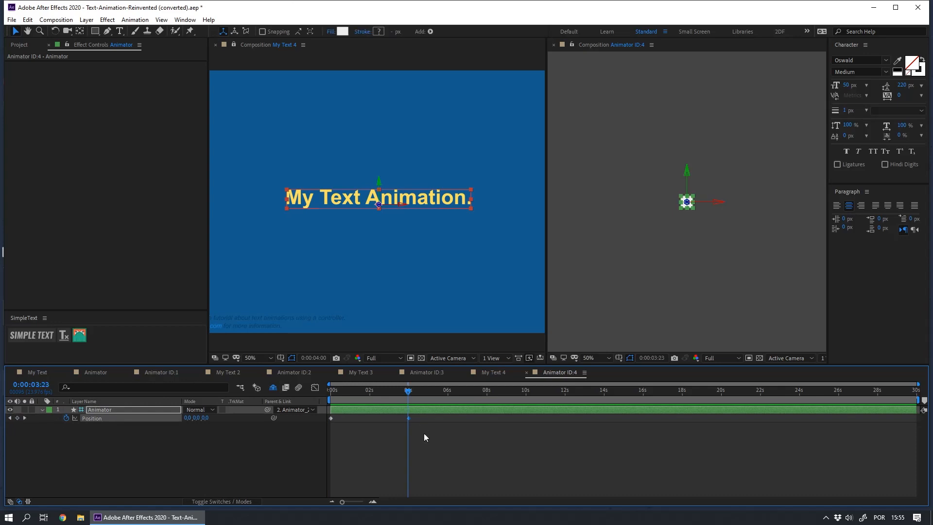
Step: At 0:00:03:20, move the Animator up to a Position Y of -20
key(k)
key(Page_Up)
key(Page_Up)
click(687, 206)
click(686, 207)
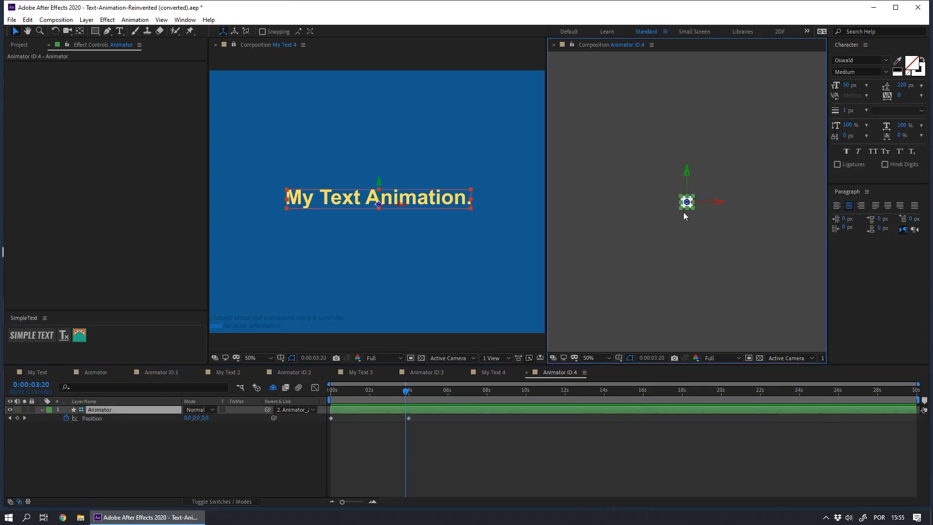
key(shift+Up)
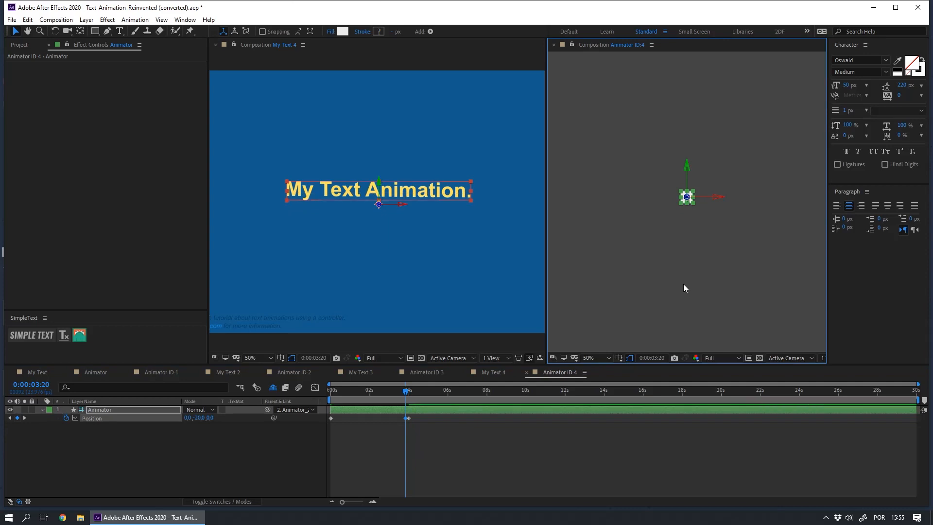
Step: At 0:00:03:15, lower the Animator back to a Position Y of about 1
key(Page_Up)
key(Page_Up)
key(Page_Up)
key(Page_Up)
key(shift+Down)
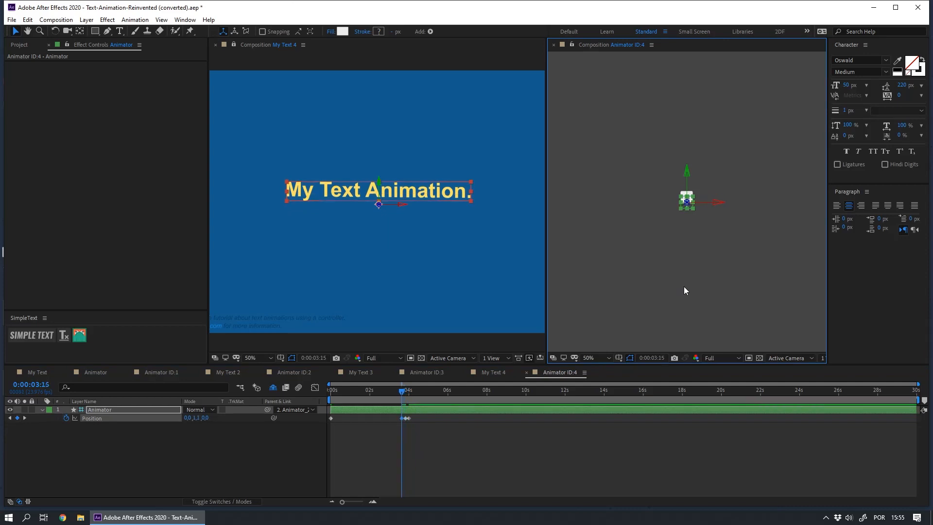
Step: At 0:00:03:09, raise the Animator to a Position Y of -59
key(Page_Up)
key(Page_Up)
key(Page_Up)
key(Page_Up)
key(Page_Up)
key(Page_Up)
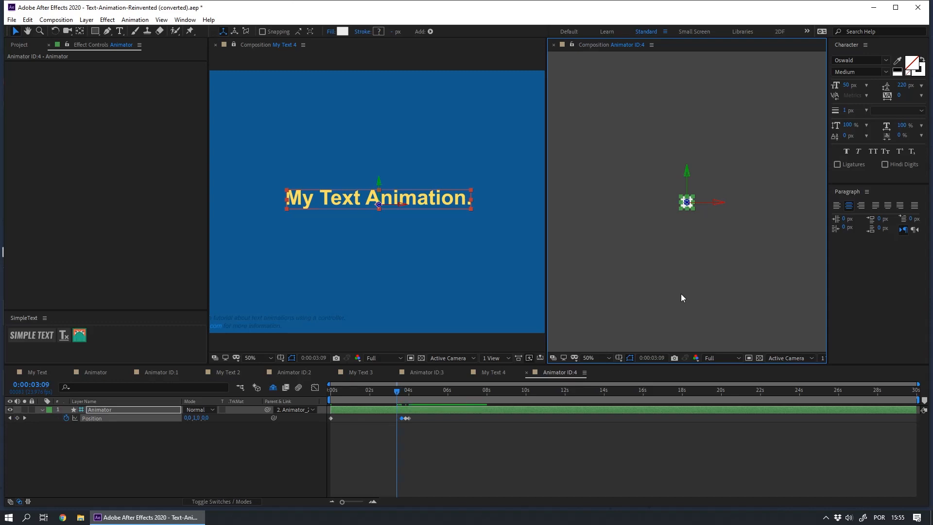
key(shift+Up)
key(shift+Up)
key(shift+Up)
key(shift+Up)
key(shift+Up)
key(shift+Up)
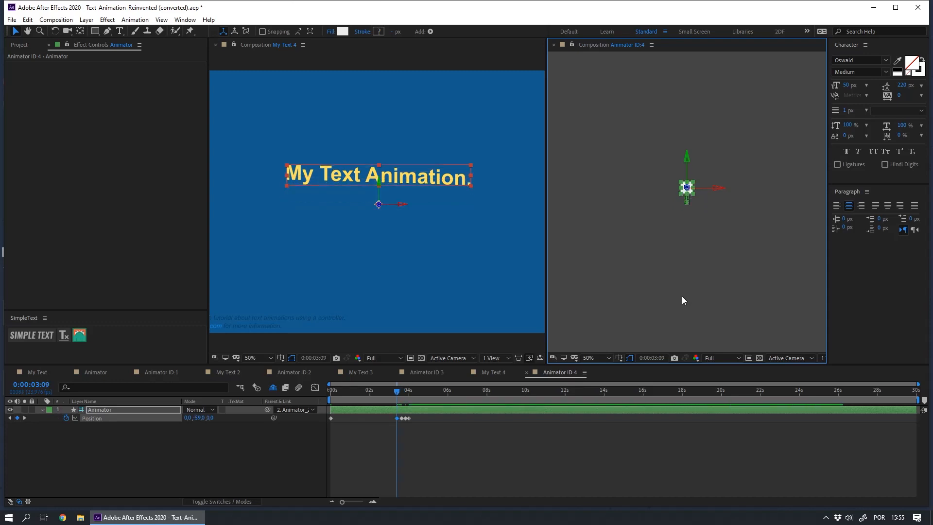
Step: At 0:00:03:02, lower the Animator to its resting position and set Position Y to exactly 0
key(Page_Up)
key(Page_Up)
key(Page_Up)
key(Page_Up)
key(Page_Up)
key(Page_Up)
key(Page_Up)
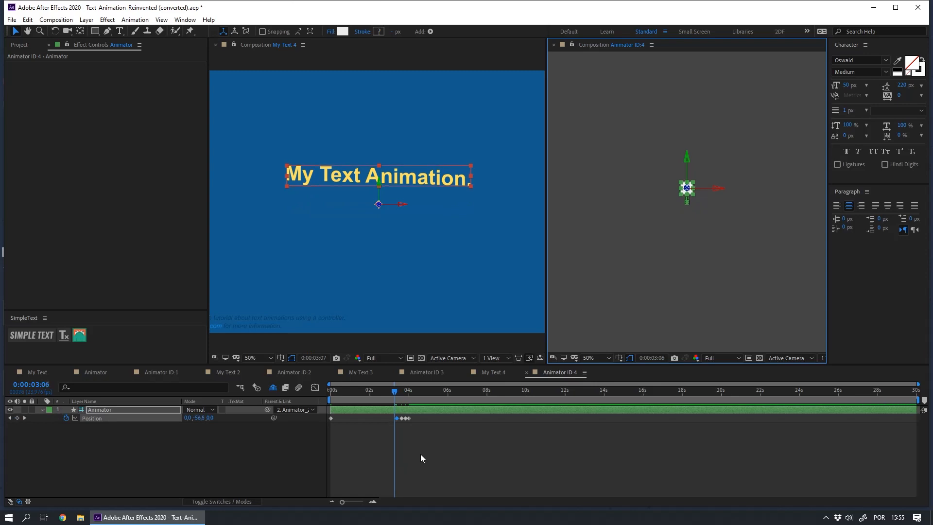
key(shift+Down)
key(shift+Down)
key(shift+Down)
key(shift+Down)
key(shift+Down)
key(shift+Down)
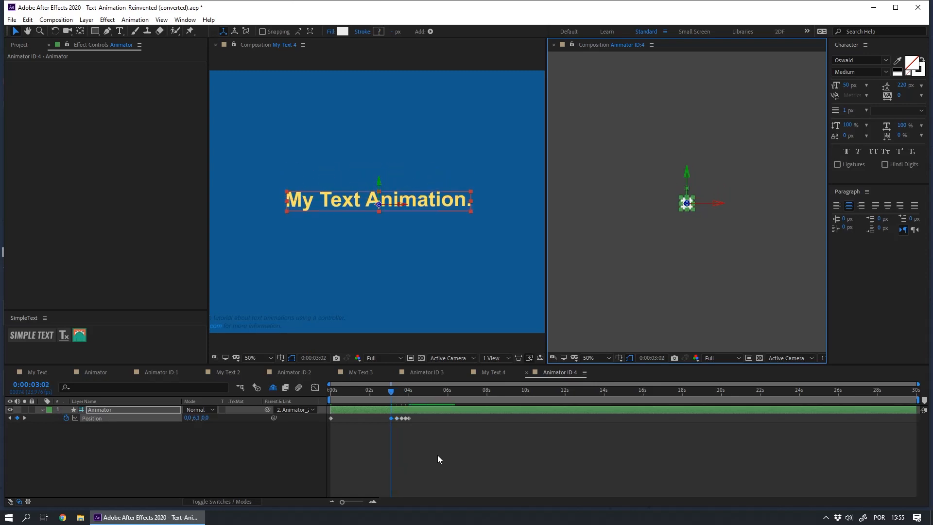
click(193, 417)
text(0)
key(Return)
Step: At 0:00:02:06, raise the Animator high above its resting point to a Position Y of -234
key(shift+Page_Up)
key(shift+Page_Up)
click(423, 456)
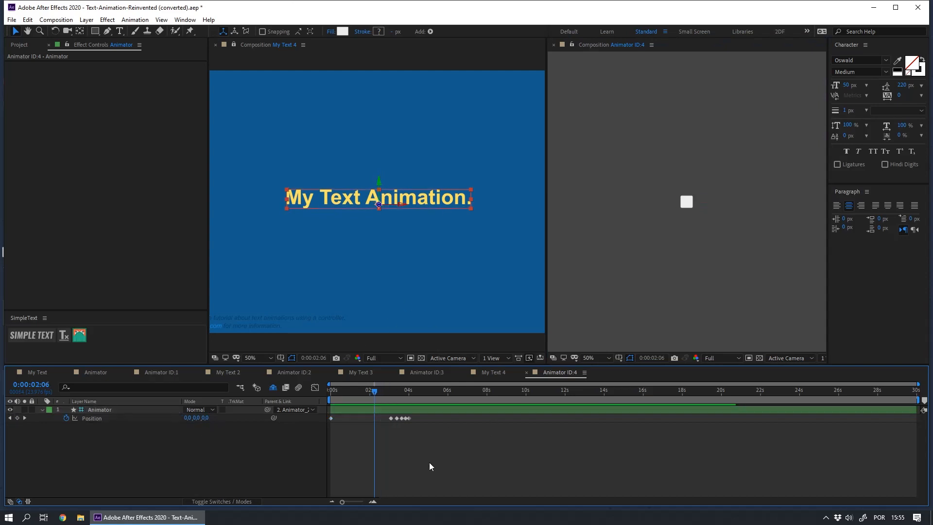
drag(685, 212, 685, 130)
key(shift+Down)
key(shift+Down)
key(shift+Down)
key(shift+Down)
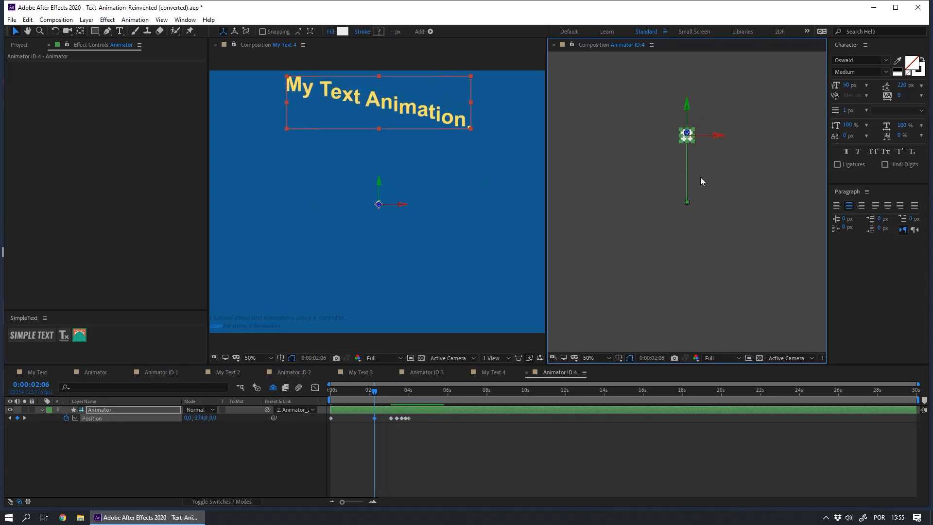
key(shift+Down)
key(shift+Down)
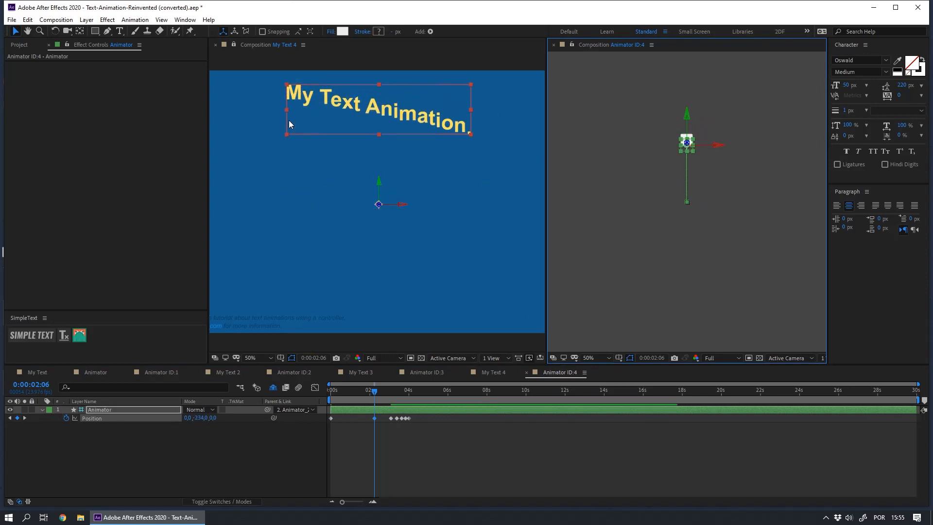
Step: At 0:00:00:00, move the Animator below its resting point to a Position Y of 300
drag(375, 393, 287, 372)
click(633, 220)
drag(686, 203, 685, 281)
Step: Move every position keyframe after the first earlier so that the second sits at about 0:00:00:12
drag(369, 444, 439, 408)
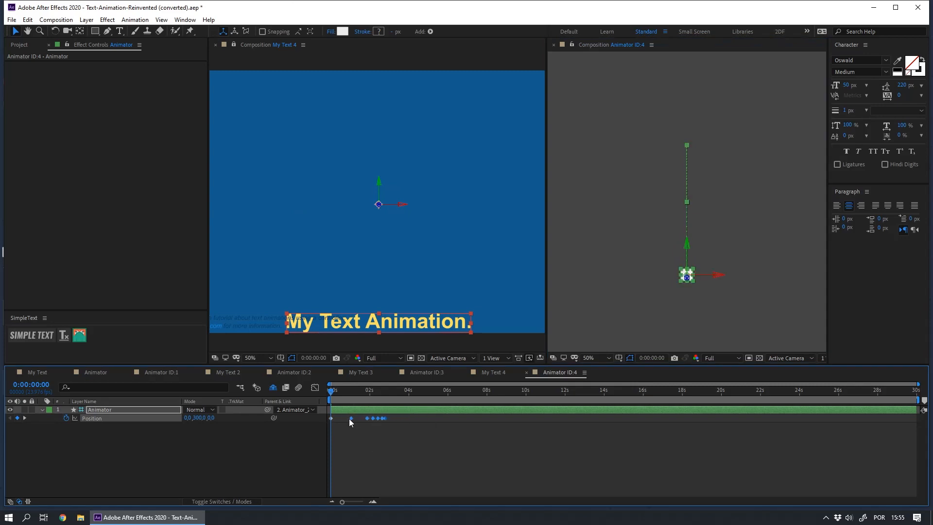
drag(350, 419, 346, 419)
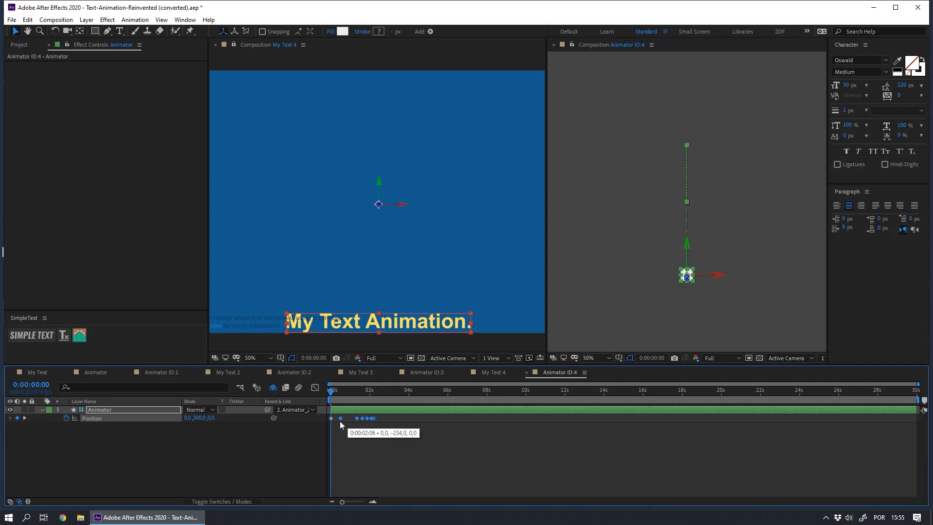
click(389, 435)
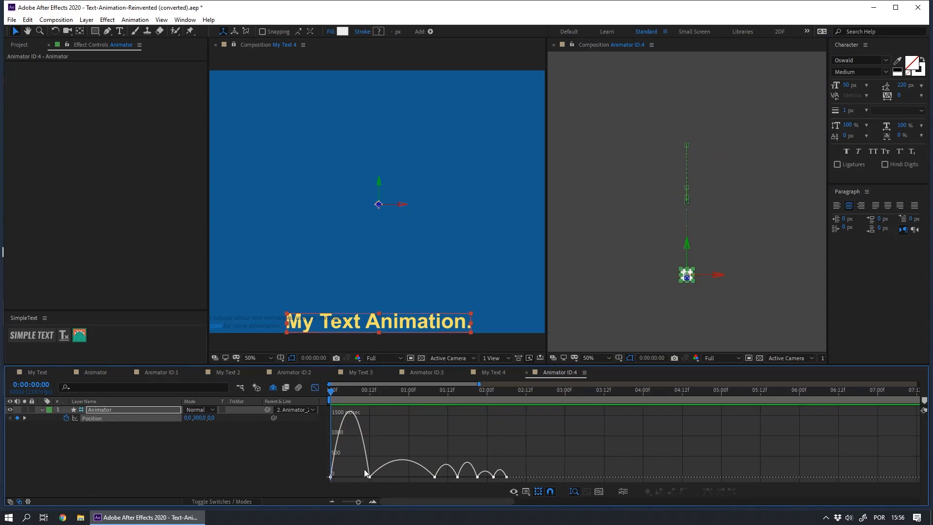
Step: In the speed graph, tighten the timing by moving the position keyframes of the later bounces earlier, and preview the motion
drag(409, 437, 606, 485)
key(alt+Left)
key(alt+Left)
key(alt+Left)
key(alt+Left)
key(alt+Left)
key(alt+Left)
key(alt+Left)
key(alt+Left)
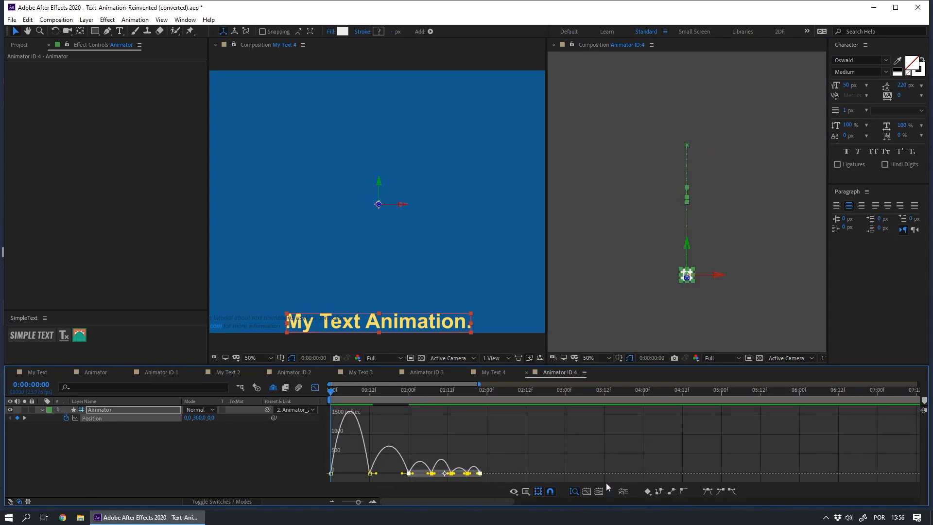
drag(498, 452, 448, 480)
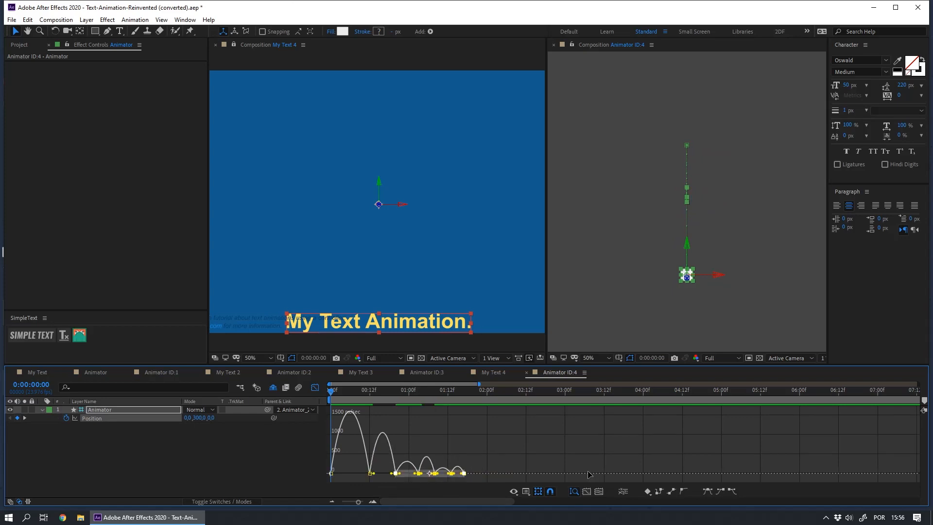
key(space)
key(space)
Step: Shift all position keyframes after the first a few frames earlier in the speed graph and preview the result
drag(355, 455, 505, 485)
key(alt+Left)
key(alt+Left)
key(alt+Left)
key(alt+Left)
key(alt+Left)
key(alt+Left)
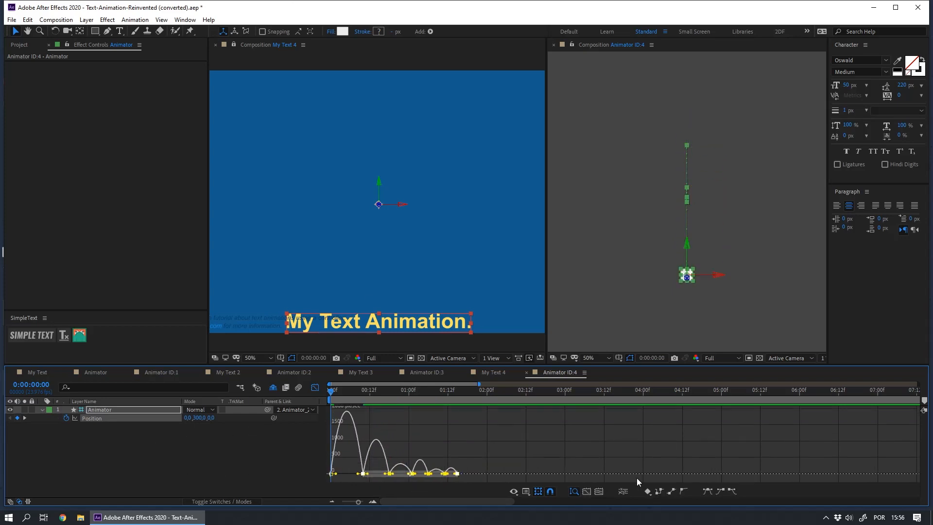
key(space)
Step: Lengthen the speed easing on both sides of the Position keyframe at 0:00:00:08 to slow the top of the jump, and preview it
key(shift+F3)
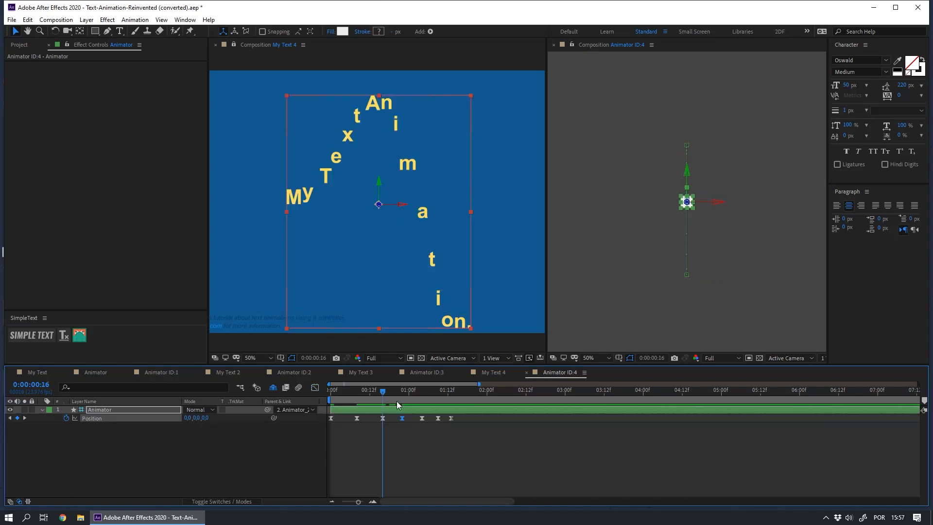
click(315, 388)
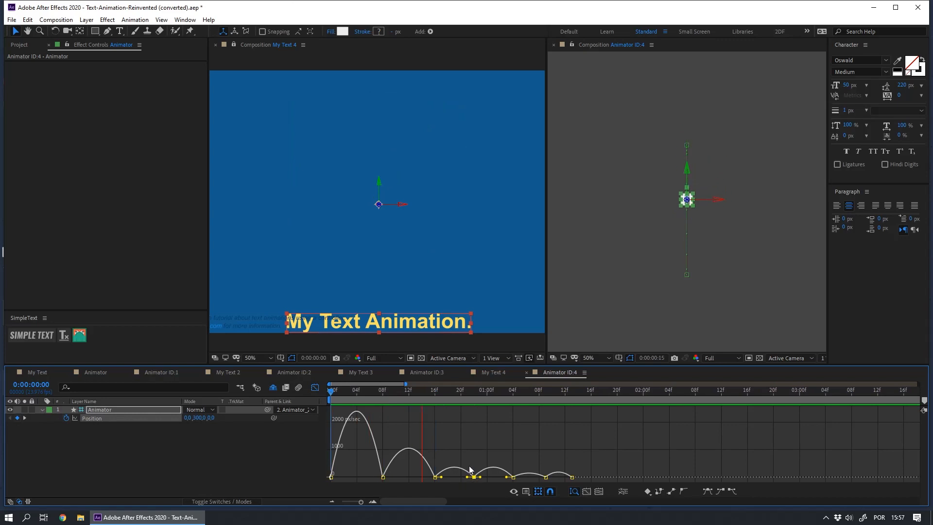
click(257, 470)
click(95, 417)
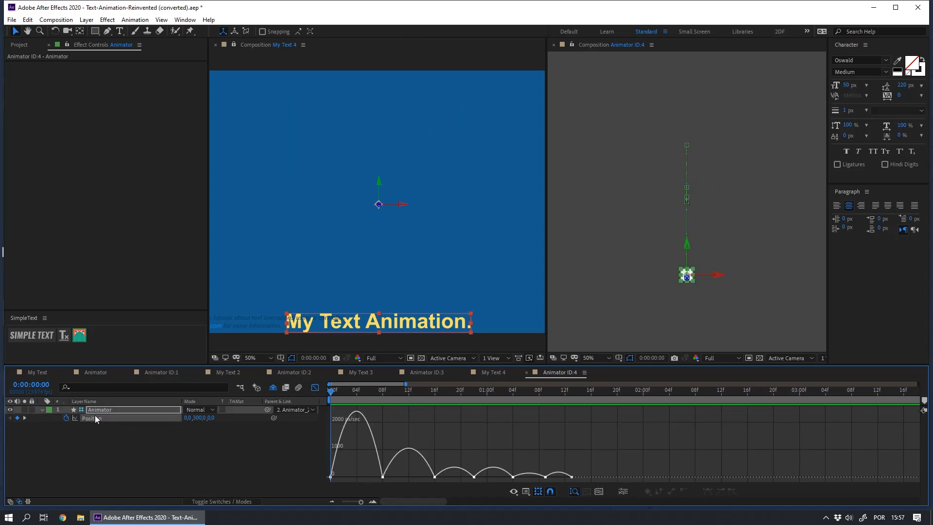
drag(345, 397, 384, 401)
drag(366, 462, 357, 479)
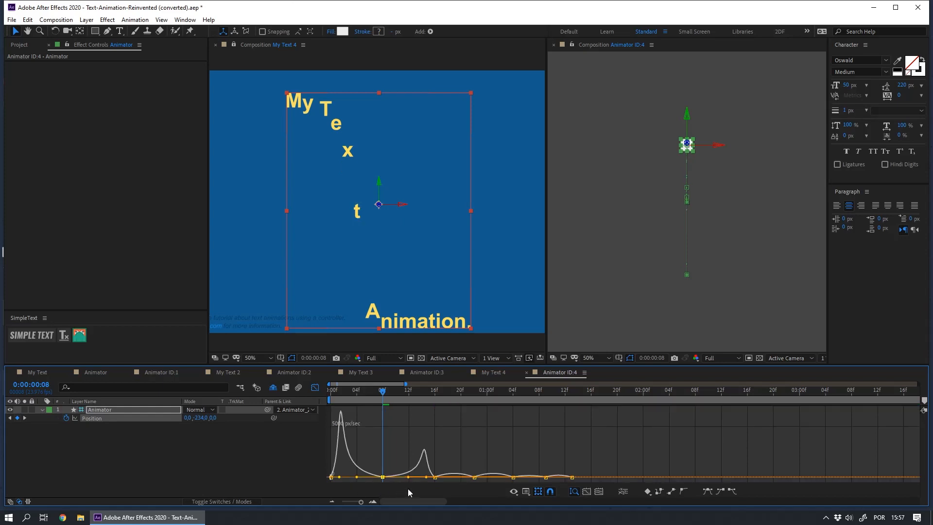
key(space)
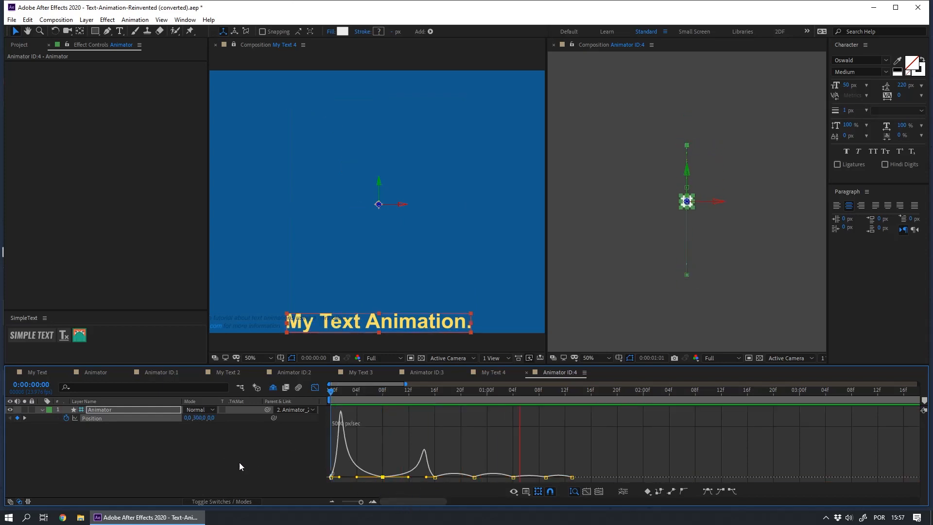
click(239, 461)
key(space)
Step: Shorten the incoming easing of the Position keyframe at 0:00:00:16 so the speed peaks just before the landing, and preview it
click(314, 389)
click(314, 390)
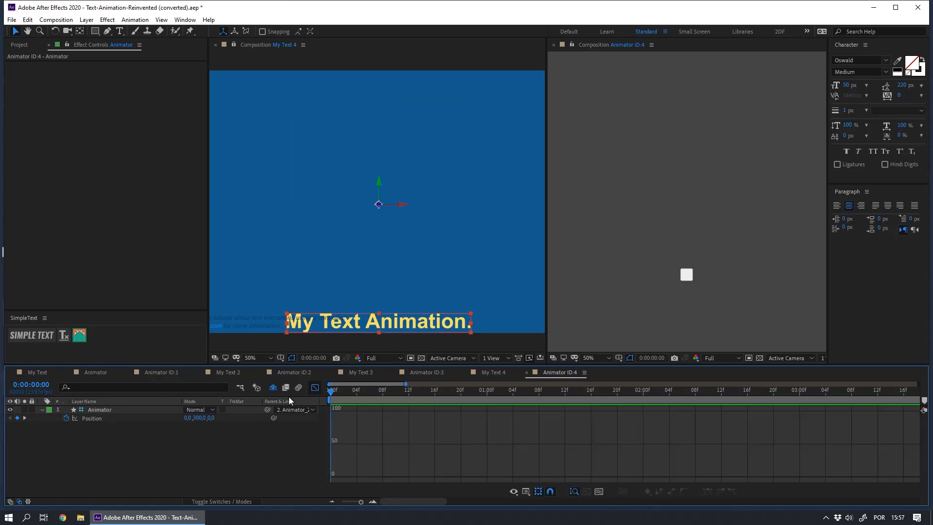
click(111, 420)
drag(426, 401, 432, 482)
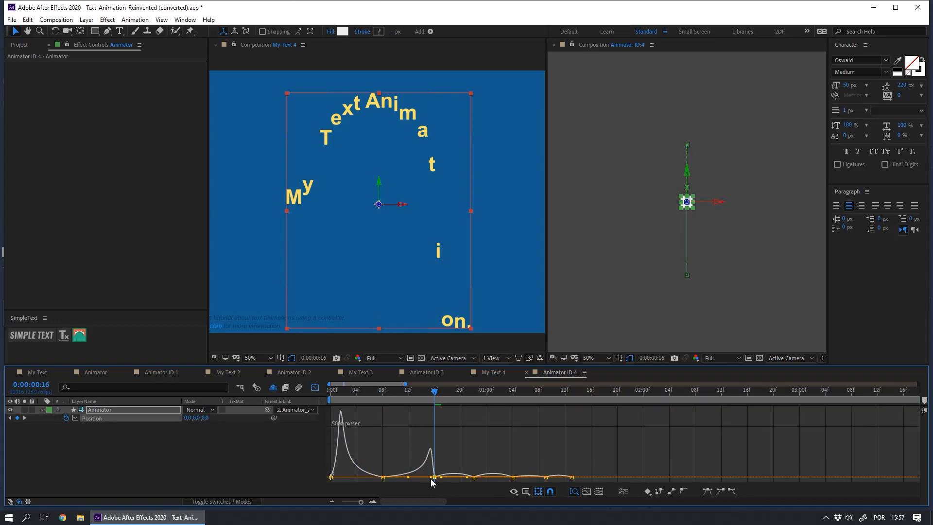
key(equal)
key(equal)
key(minus)
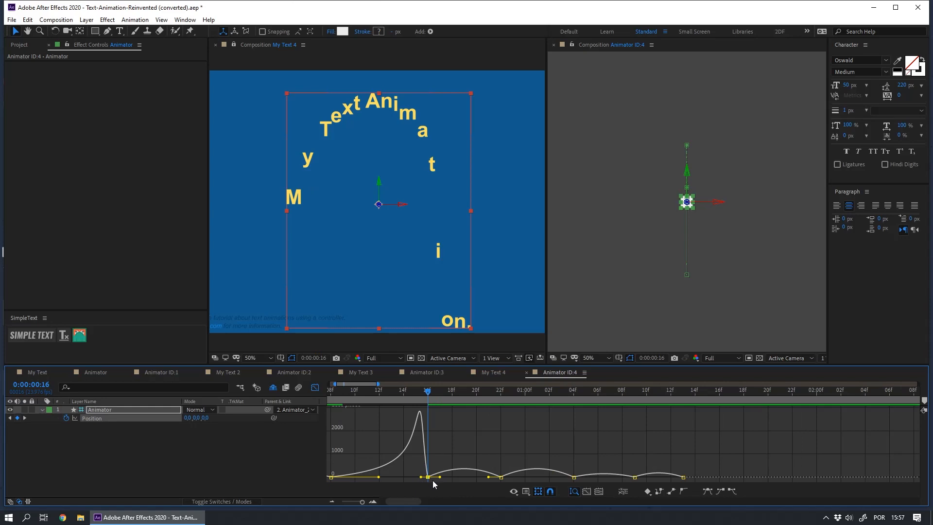
key(space)
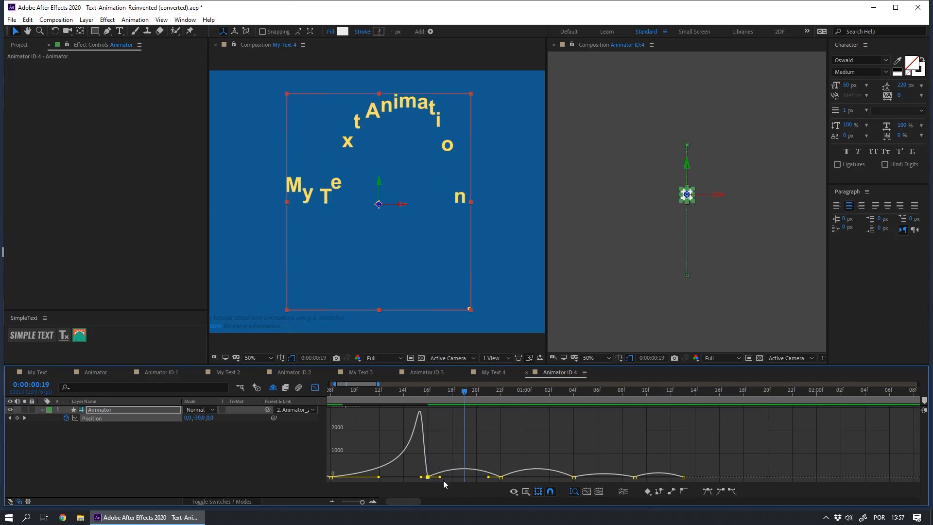
Step: Lengthen the speed easing around the 0:00:00:22 keyframe and shorten it at the 0:00:01:04 landing keyframe
drag(489, 477, 437, 477)
key(space)
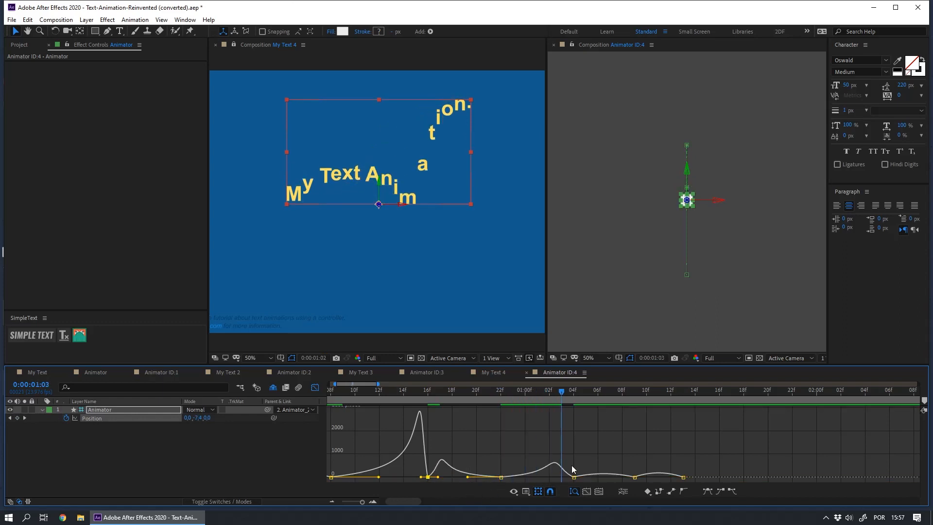
click(574, 477)
drag(561, 478, 651, 480)
Step: Lengthen the speed easing around the 0:00:01:09 keyframe and sharpen the landing at the final keyframe, 0:00:01:13
click(635, 478)
key(Page_Down)
key(Page_Down)
key(Page_Down)
key(Page_Down)
key(Page_Down)
key(Page_Down)
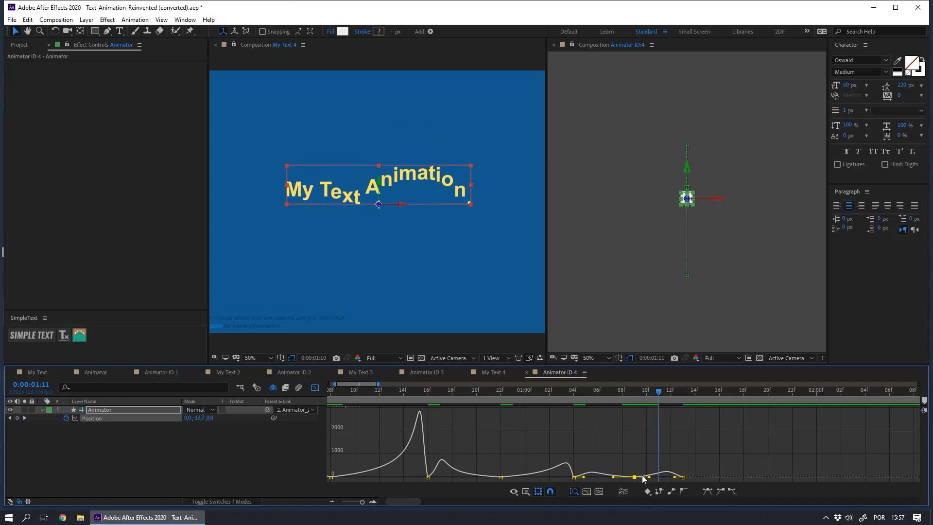
click(682, 478)
Step: Play the finished bounce animation from the start to check its timing
key(Home)
key(space)
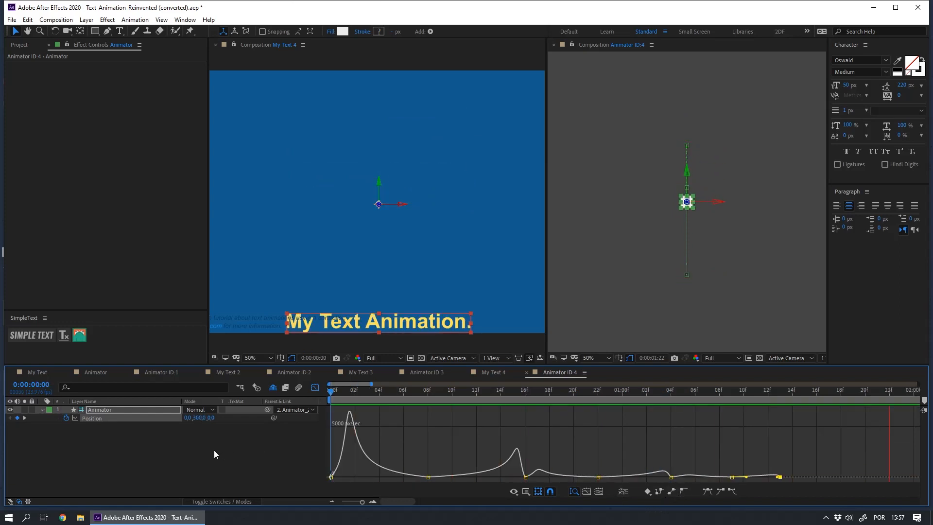
click(267, 460)
key(space)
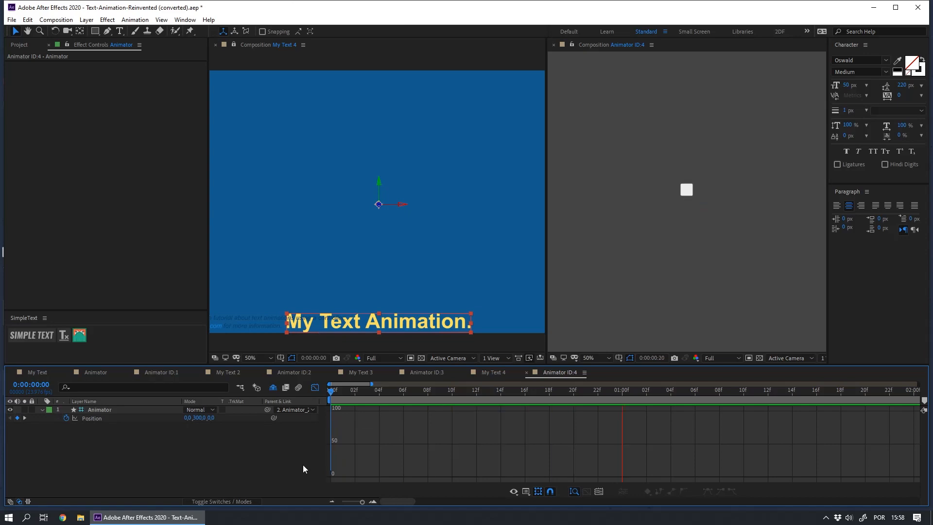
Step: Return the timeline from the speed graph to the keyframe view, show a longer time span and preview the bounce
key(space)
click(316, 388)
key(minus)
key(minus)
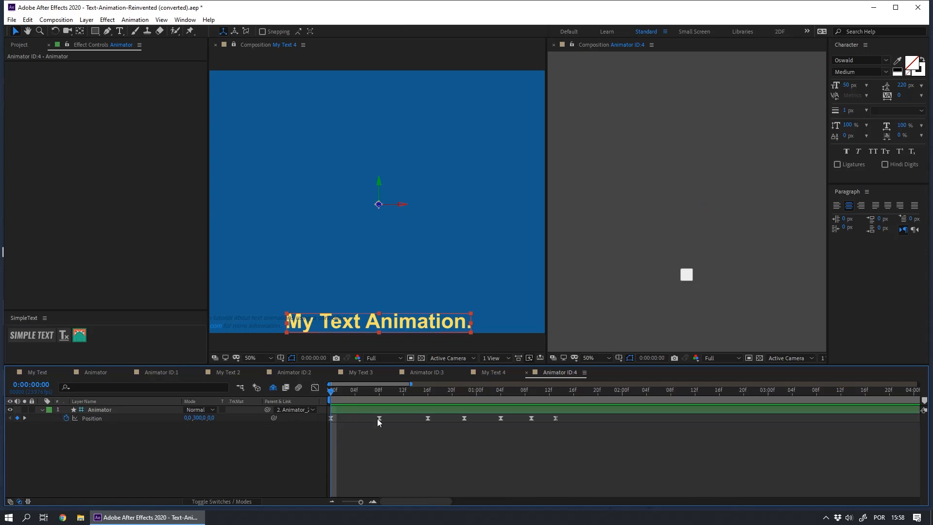
key(space)
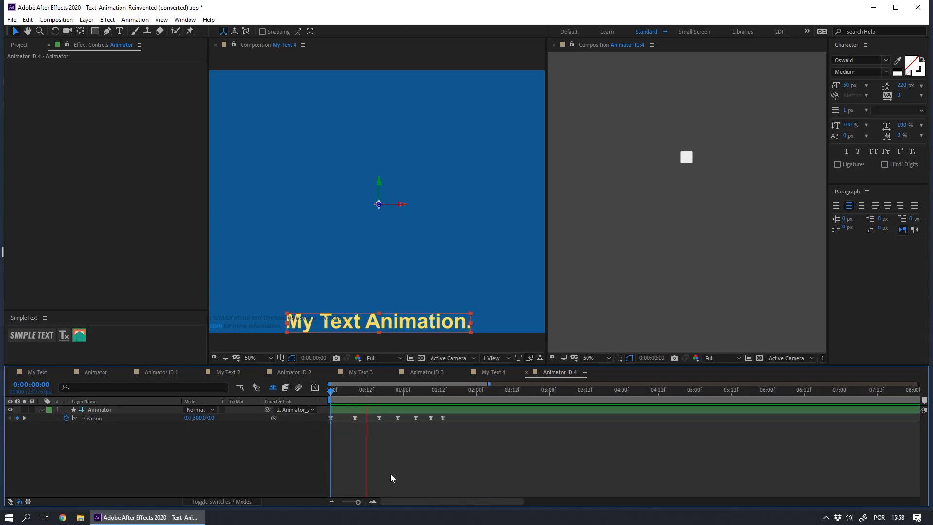
key(space)
Step: Shift the later Position keyframes progressively earlier, placing the fourth at 0:00:00:20, the fifth at 0:00:00:23 and the sixth at 0:00:01:02
drag(372, 393, 445, 414)
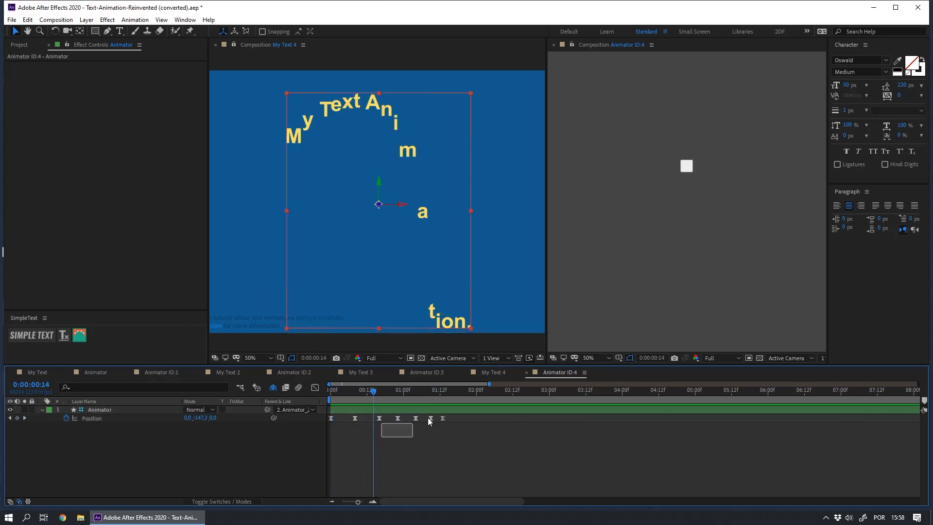
key(alt+Left)
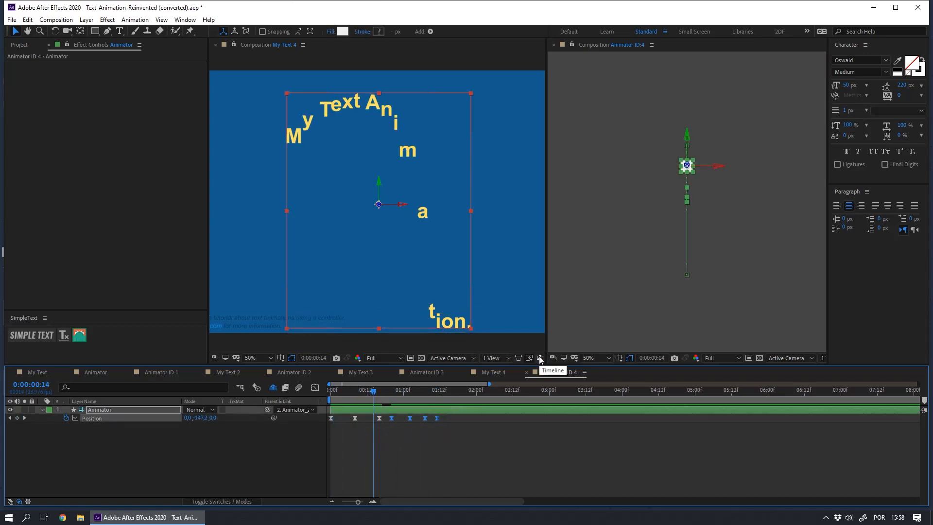
drag(408, 435, 463, 408)
key(alt+Left)
key(alt+Left)
key(alt+Left)
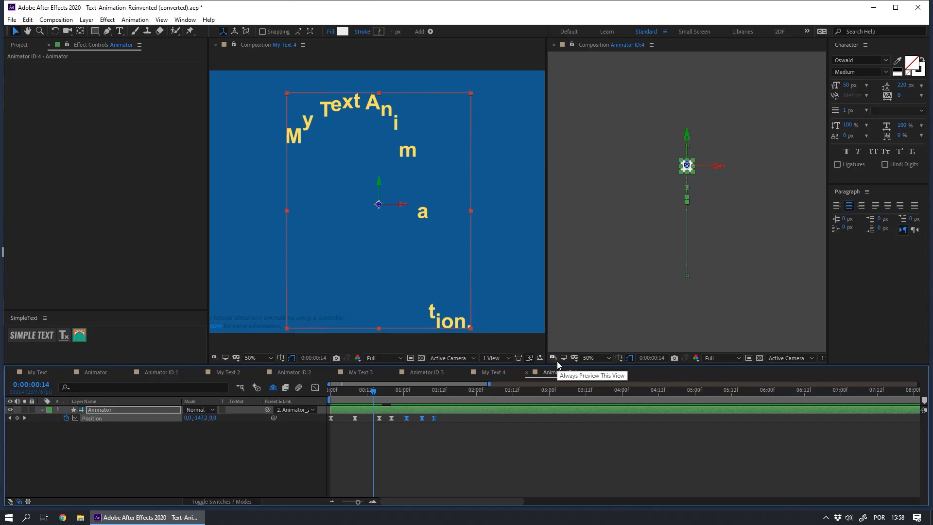
drag(411, 429, 448, 413)
key(alt+Left)
key(alt+Left)
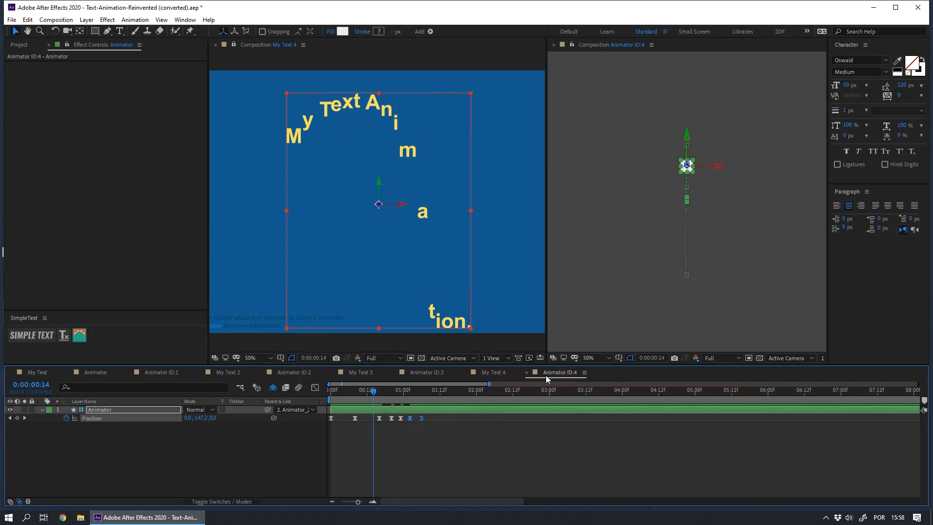
Step: Move the final Position keyframe earlier to 0:00:01:04 and play the retimed bounce from the start
click(421, 427)
click(419, 419)
right_click(417, 419)
click(418, 422)
click(417, 419)
key(alt+Left)
key(space)
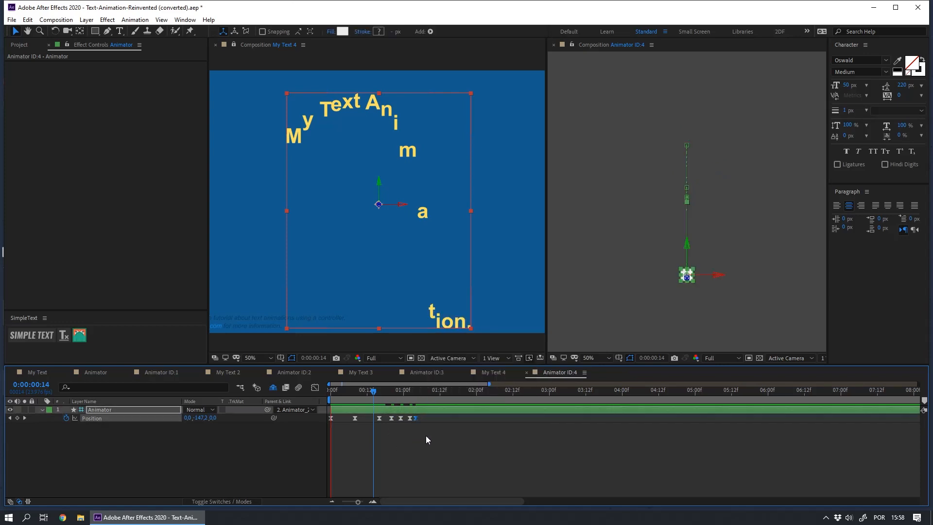
click(409, 456)
key(space)
key(Home)
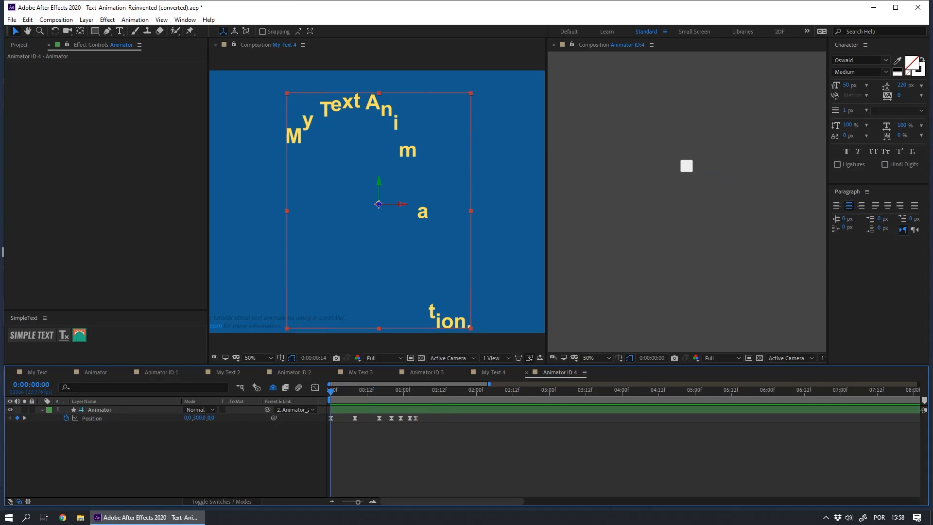
key(space)
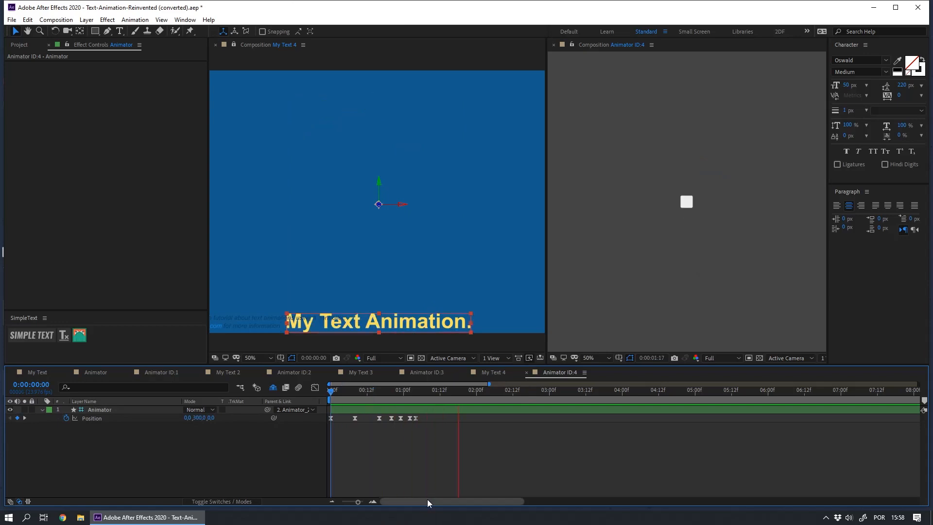
key(space)
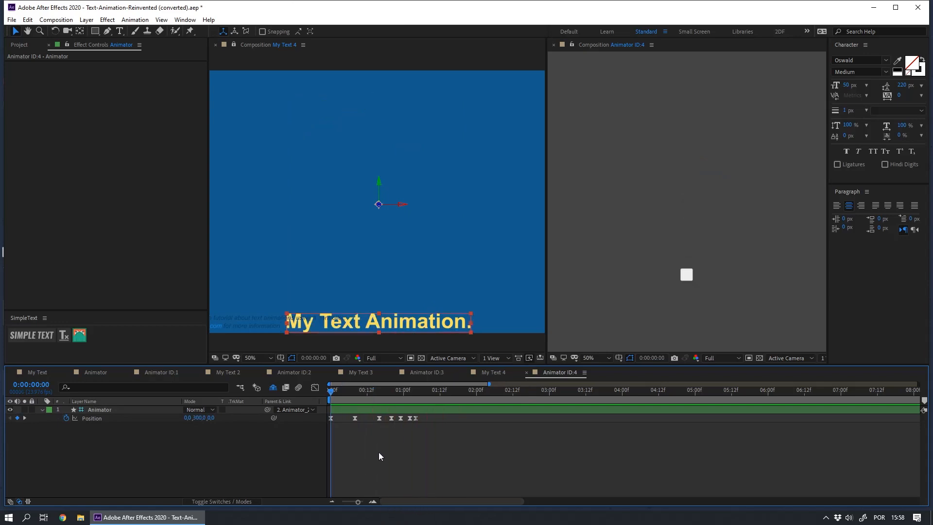
Step: Reveal the Animator layer's rotation and opacity properties and add a 100% Opacity keyframe at 0:00:00:03
click(355, 409)
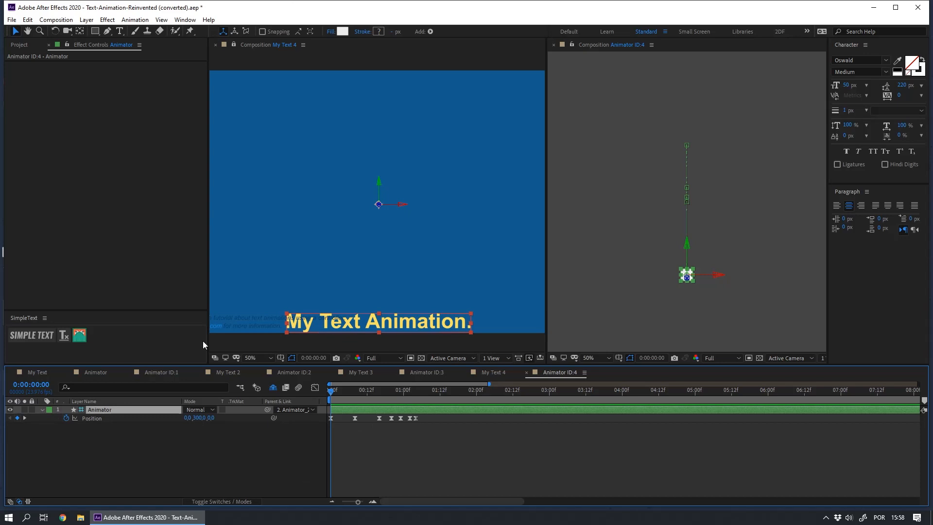
key(shift+r)
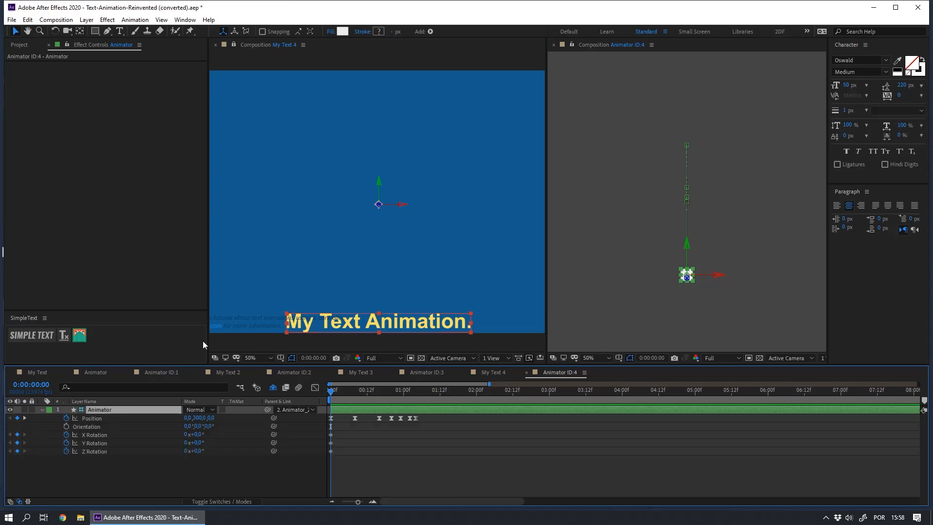
key(shift+t)
key(space)
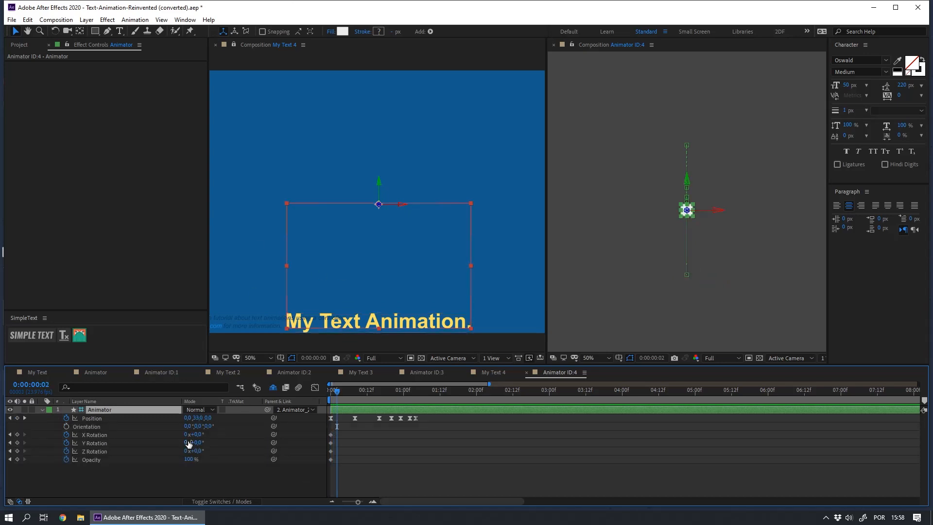
click(17, 460)
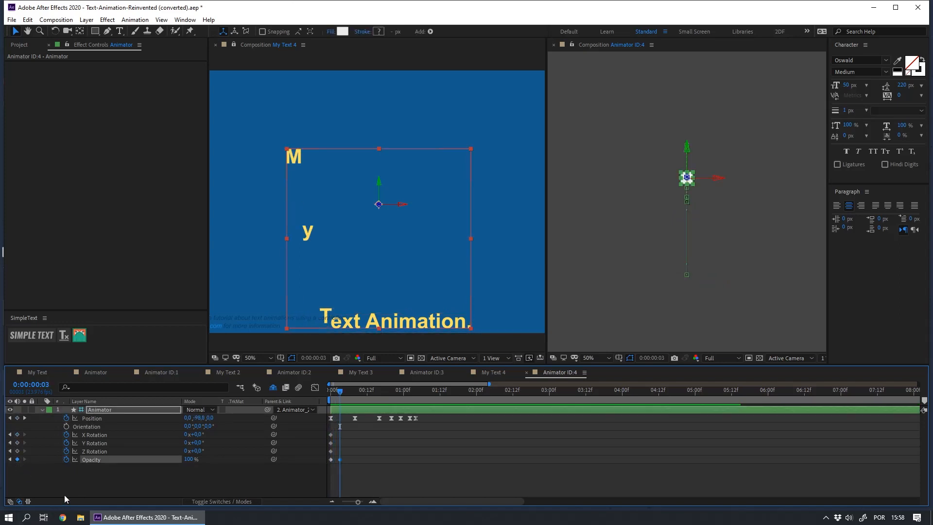
Step: Set the Animator layer's Opacity to 0% at the first frame and preview the fade-in in the My Text 4 composition
key(Home)
click(73, 479)
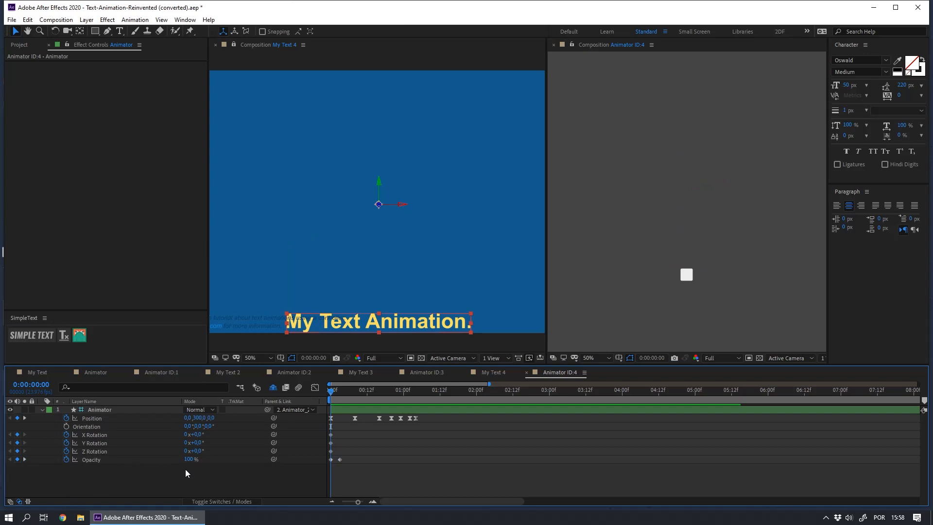
click(187, 460)
text(0)
key(Return)
click(188, 474)
key(space)
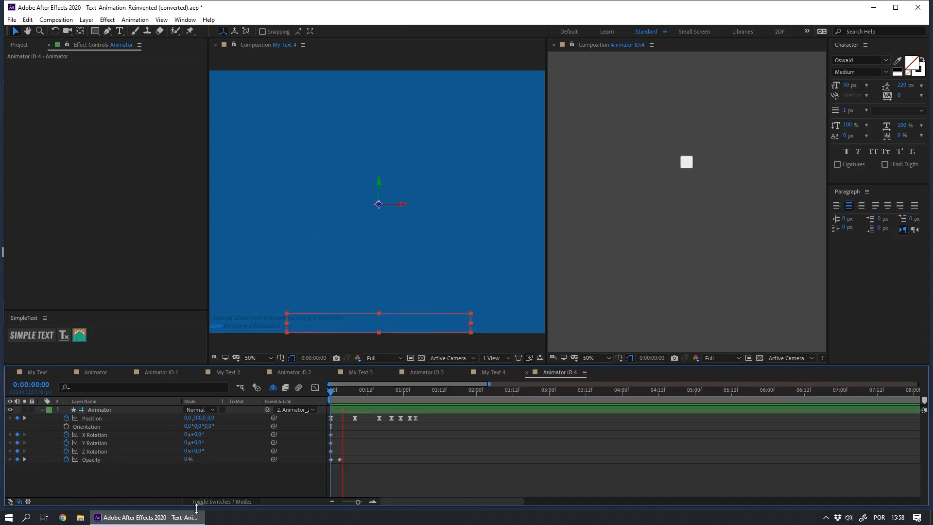
click(346, 55)
key(space)
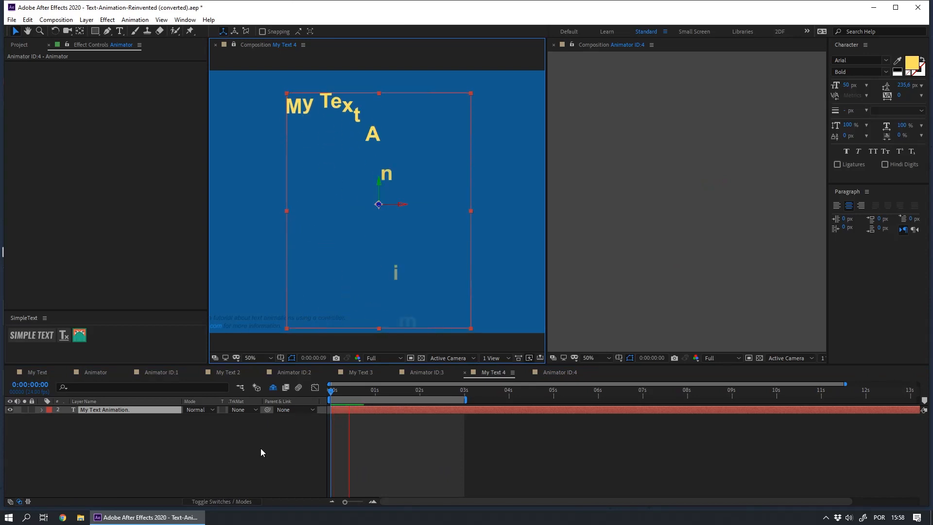
click(287, 478)
key(space)
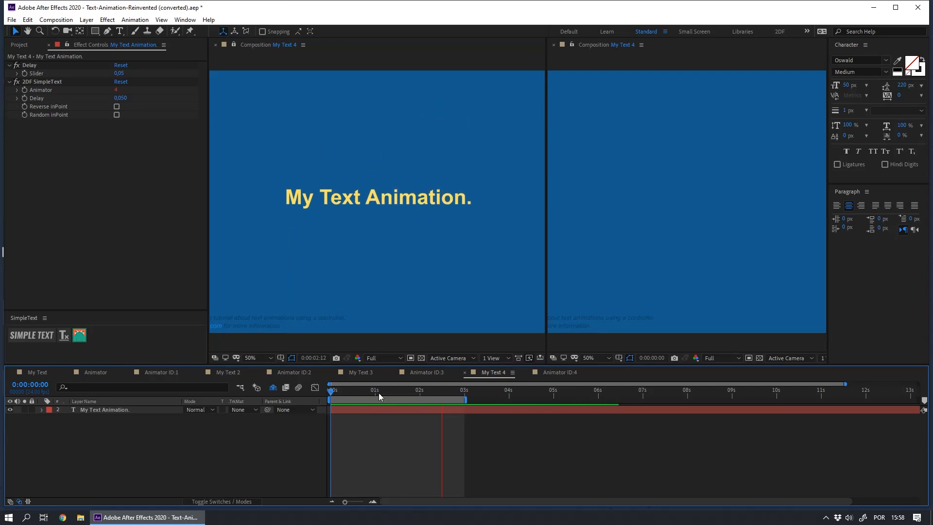
Step: Back in the Animator ID:4 composition, move the Z Rotation keyframe to 0:00:00:06 and set it to -180°
click(547, 373)
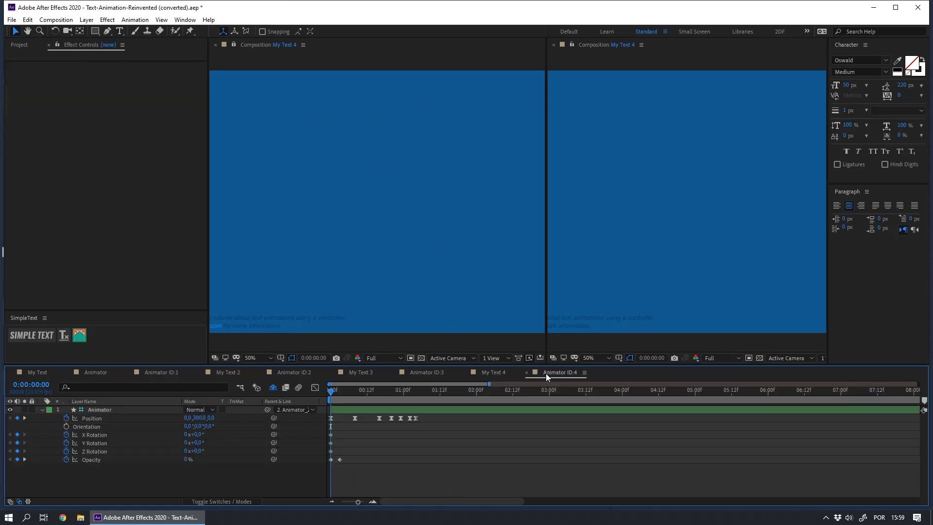
click(355, 391)
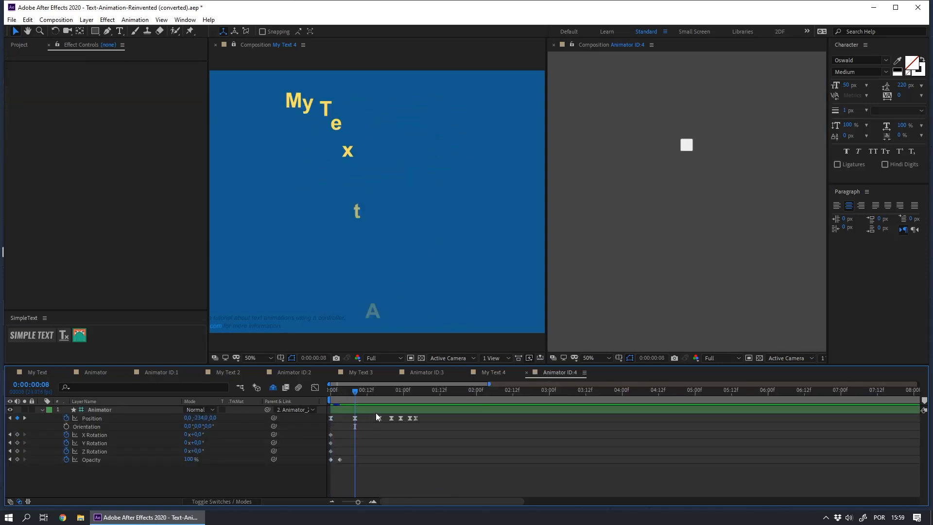
key(Page_Up)
key(Page_Up)
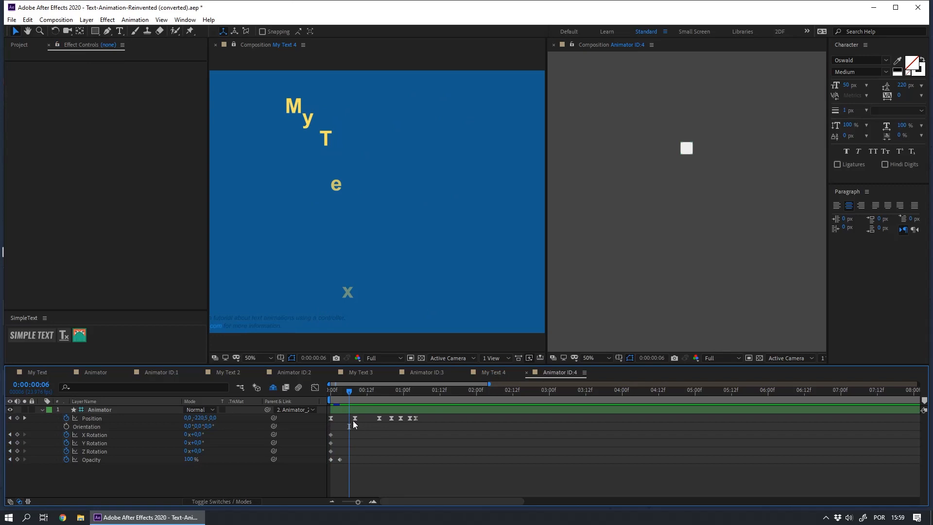
click(95, 452)
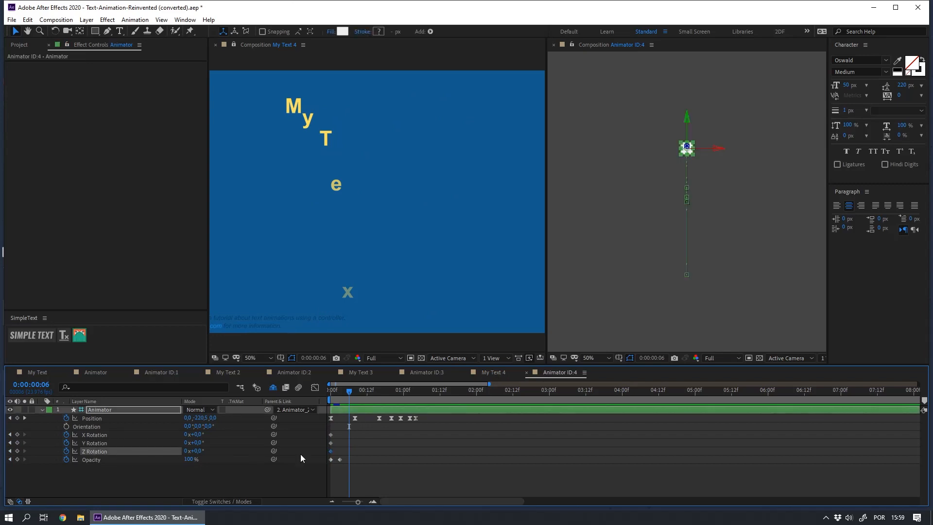
drag(331, 451, 347, 452)
text(-180)
key(Return)
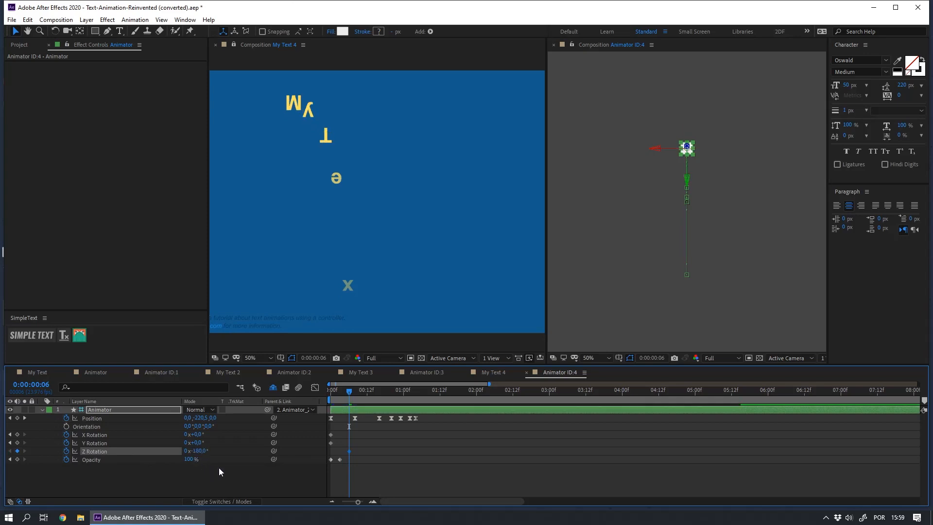
Step: Set Z Rotation to 0° at 0:00:00:10 and apply easing to both Z Rotation keyframes
key(space)
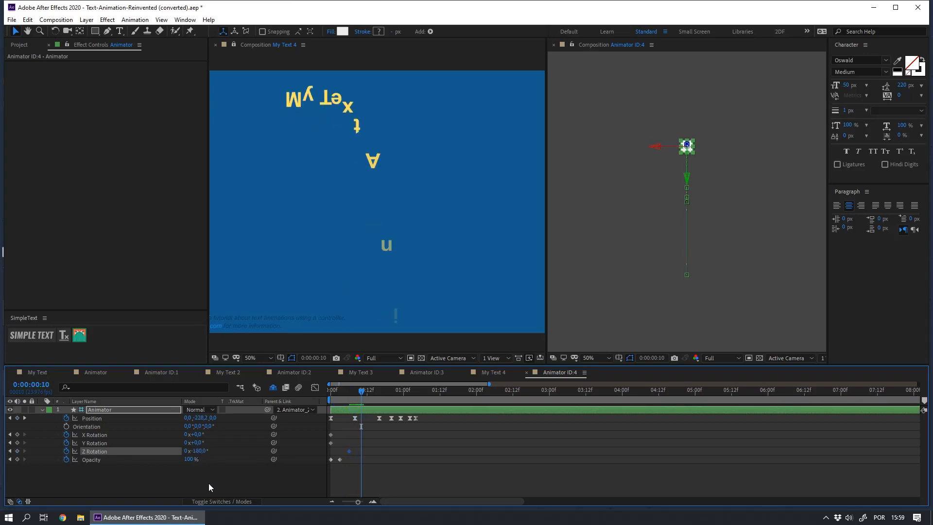
text(0)
key(Return)
drag(341, 448, 369, 456)
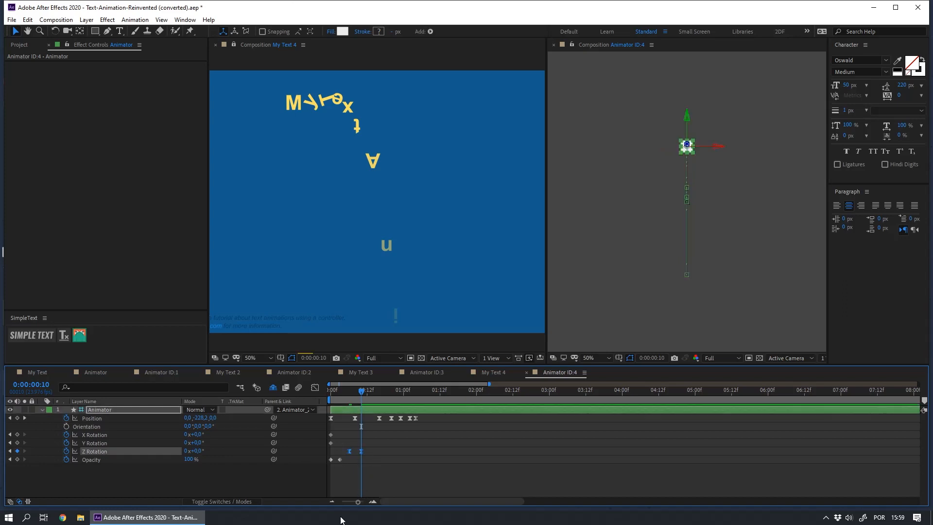
Step: Preview the rotating letters, playing the animation in the My Text 4 composition
click(352, 482)
key(space)
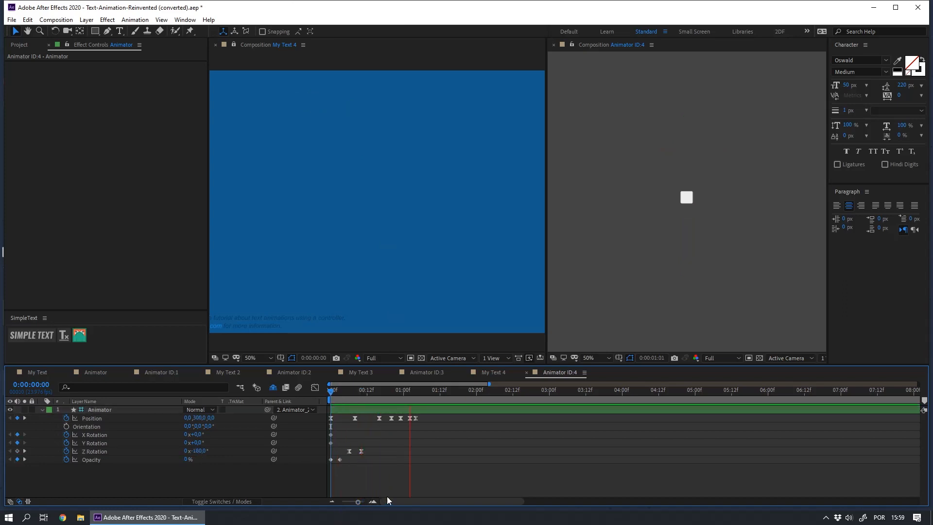
key(space)
click(491, 240)
key(space)
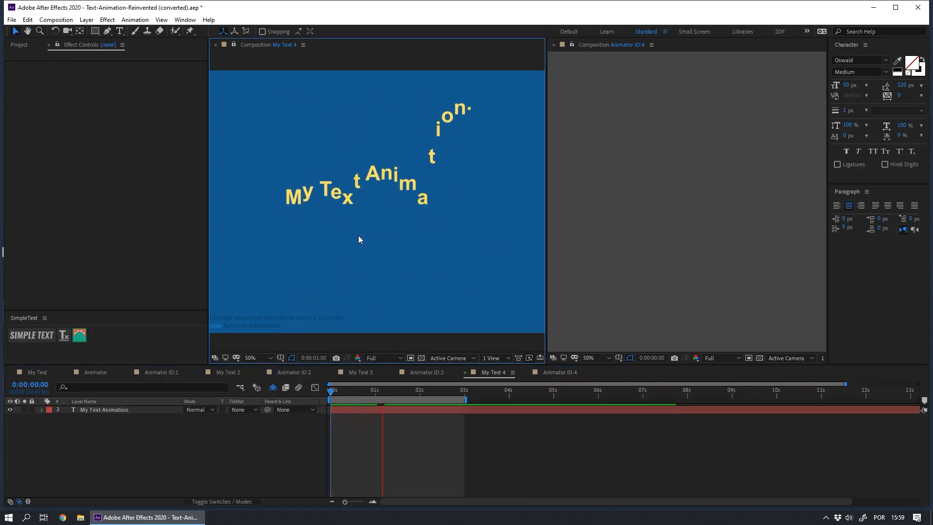
Step: Return to the Animator ID:4 composition and reveal the Animator layer's Scale property at the first frame
click(562, 343)
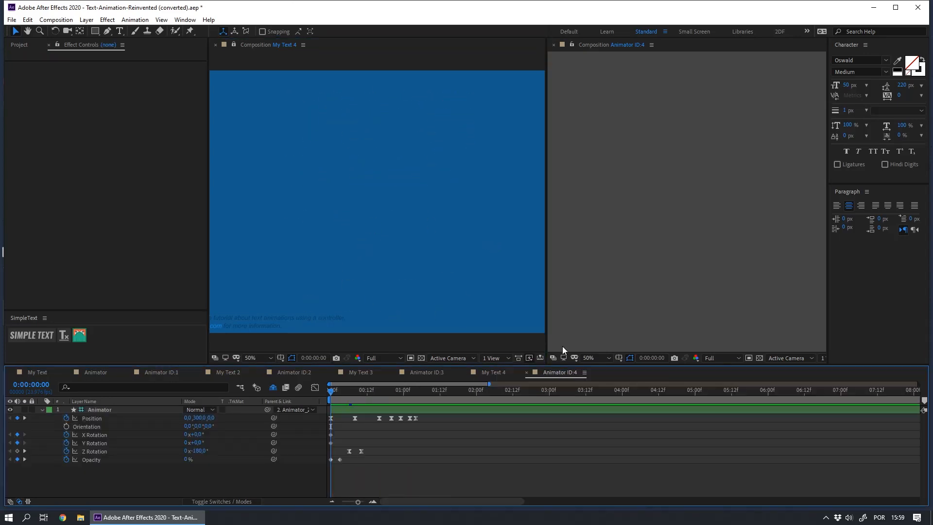
drag(354, 396, 411, 410)
key(Home)
click(136, 411)
key(shift+s)
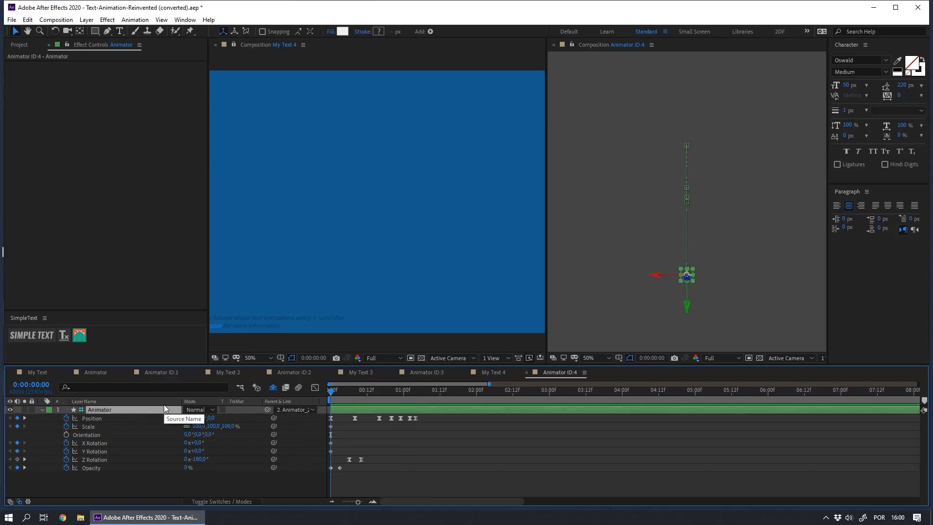
click(301, 485)
Step: Play the animation and step frame by frame through its start to examine how the letters rise
click(336, 394)
drag(337, 395, 378, 387)
key(space)
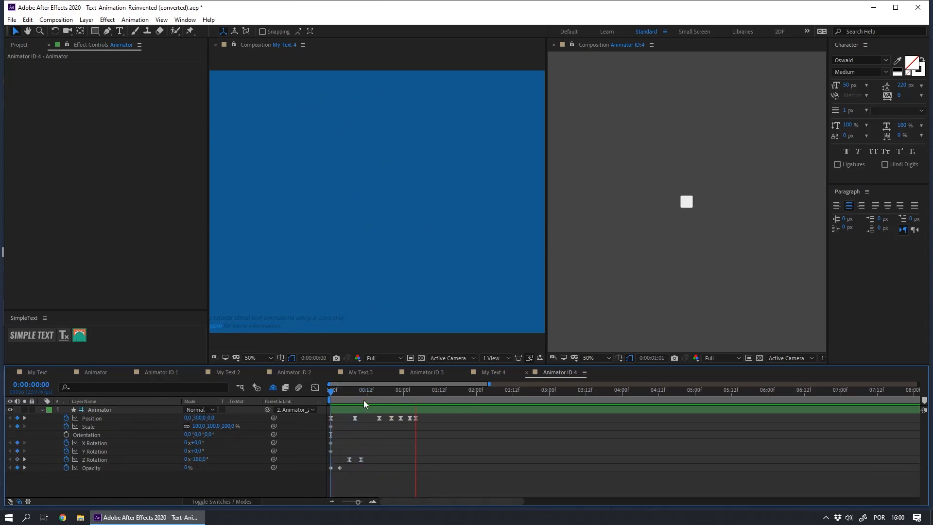
key(space)
drag(421, 391, 246, 407)
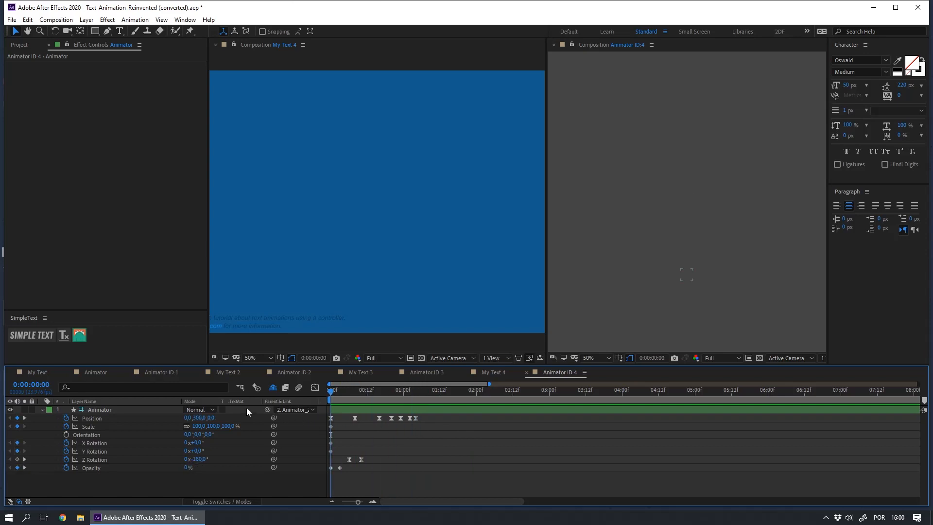
click(99, 409)
key(Page_Down)
key(Page_Down)
key(Page_Down)
click(81, 481)
key(Page_Up)
key(Page_Up)
key(Page_Up)
key(Page_Down)
key(Page_Down)
key(Page_Down)
Step: Select the Animator layer's Scale property and step through the opening frames to examine how the letters rise and rotate
click(88, 427)
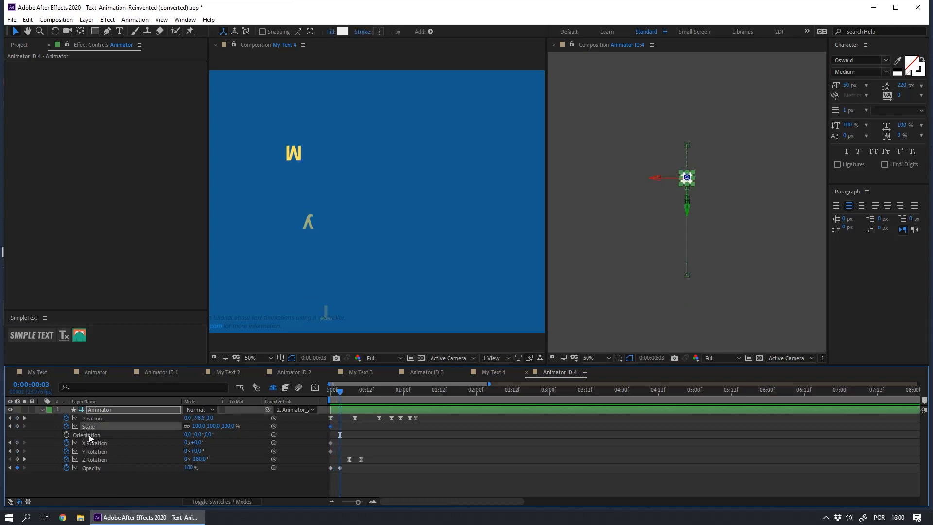
key(Page_Down)
key(Page_Down)
key(Page_Down)
key(Page_Down)
key(Page_Down)
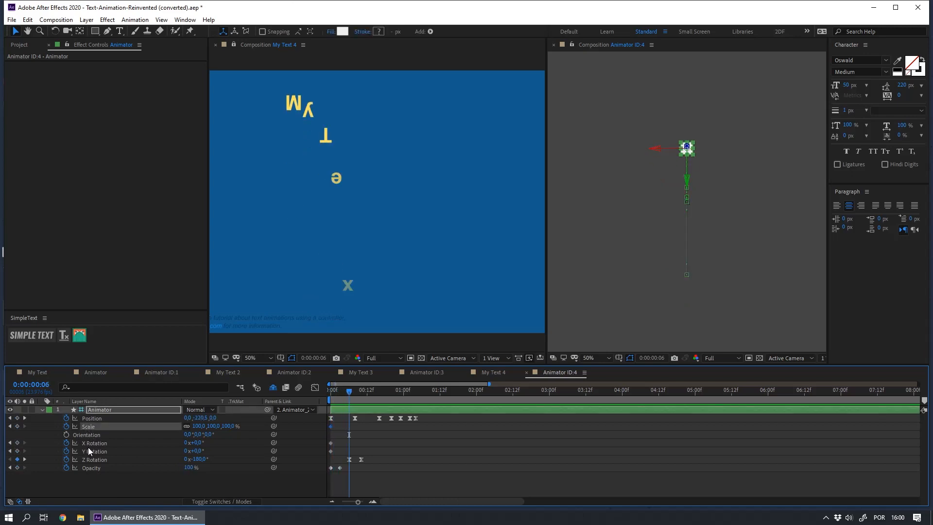
key(Page_Down)
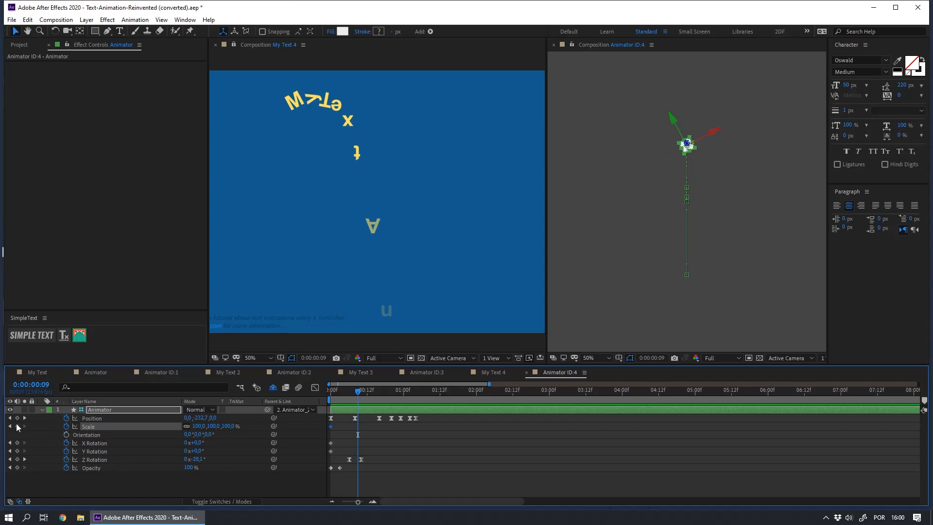
Step: Unlink the Scale proportions and set Scale to 120% horizontally and 80% vertically at the first frame
key(Home)
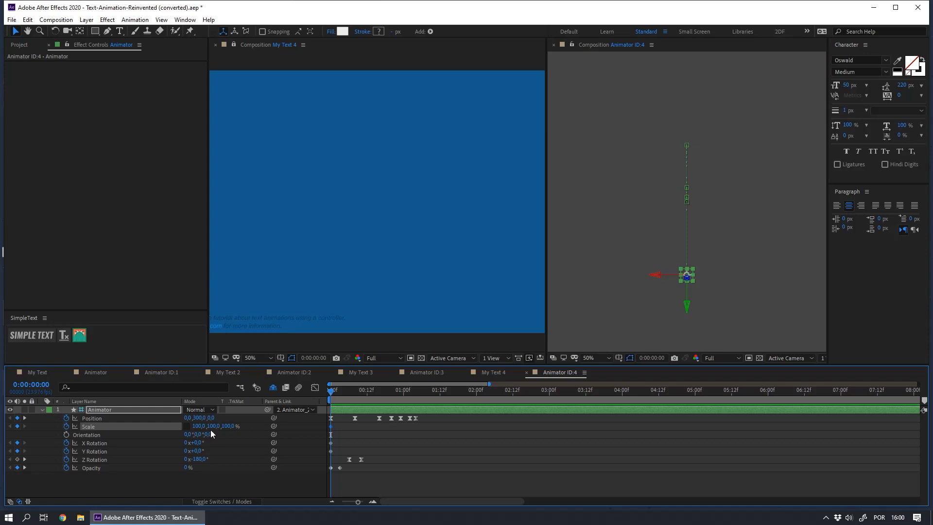
key(space)
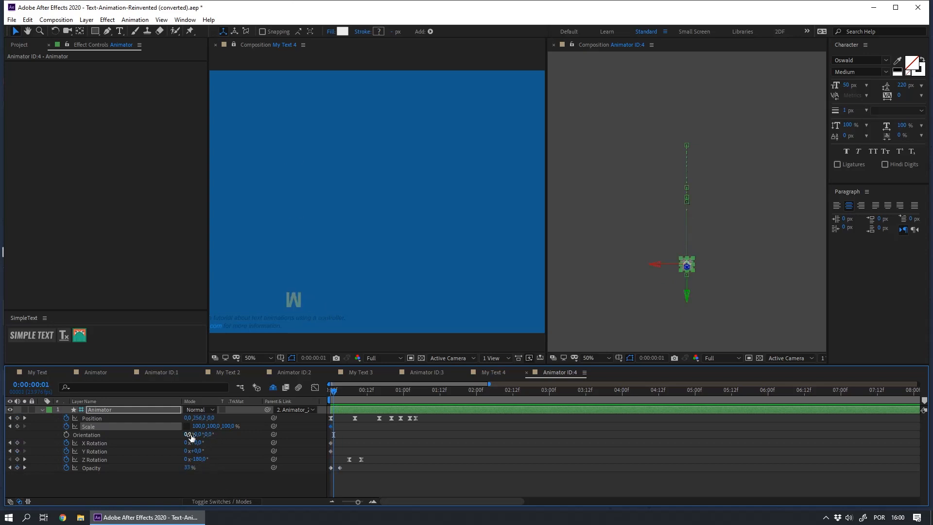
click(181, 489)
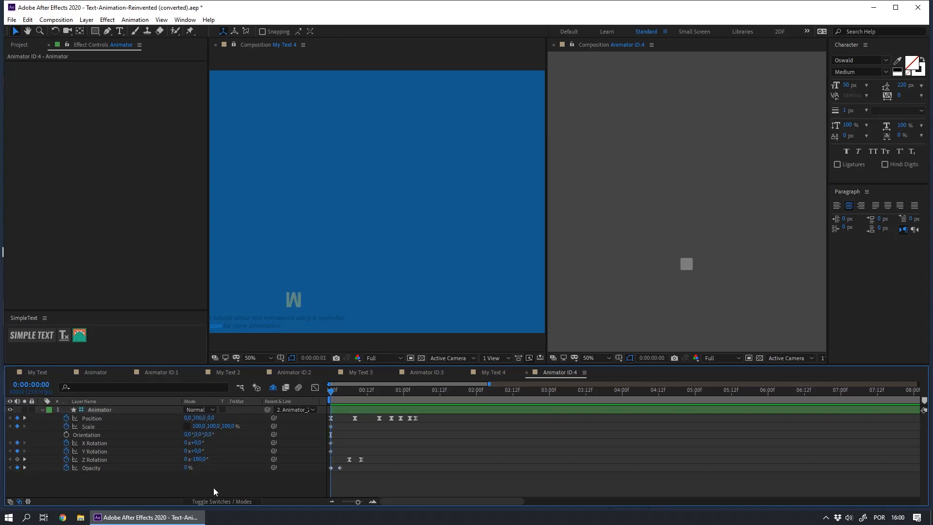
click(210, 426)
text(80)
key(Return)
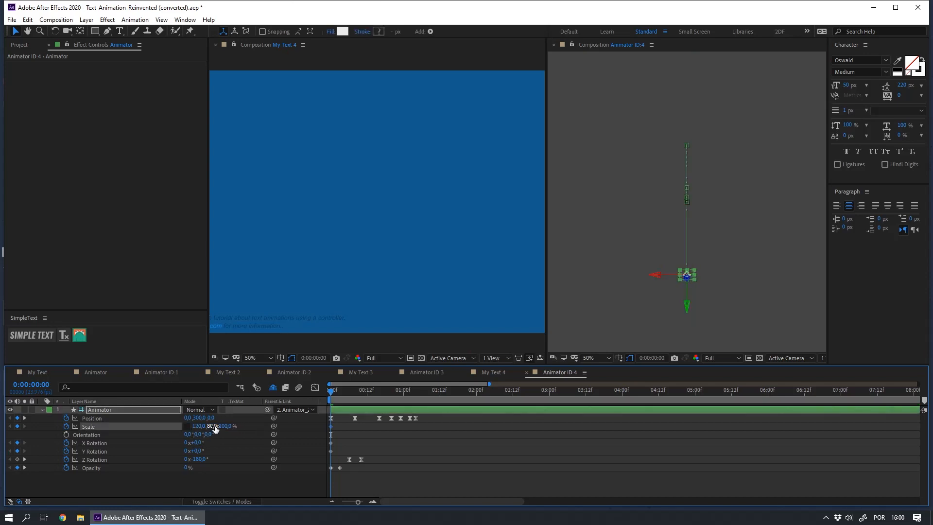
Step: Set the first frame's Scale to 50% horizontally and 150% vertically, stretching the letters tall
click(200, 426)
text(50)
key(Return)
click(207, 427)
text(150)
key(Return)
Step: At 0:00:00:08, set Scale to 150% horizontally and 50% vertically
key(space)
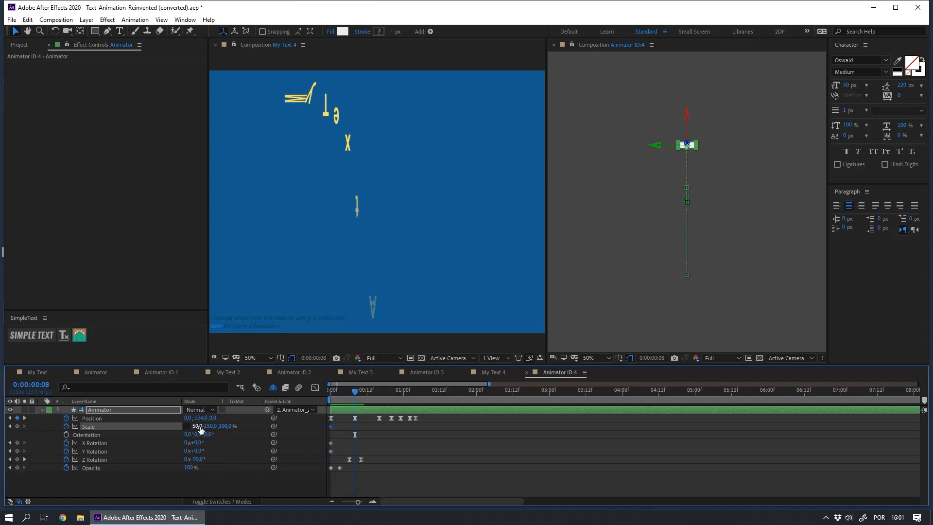
click(197, 427)
text(150)
key(Return)
click(209, 428)
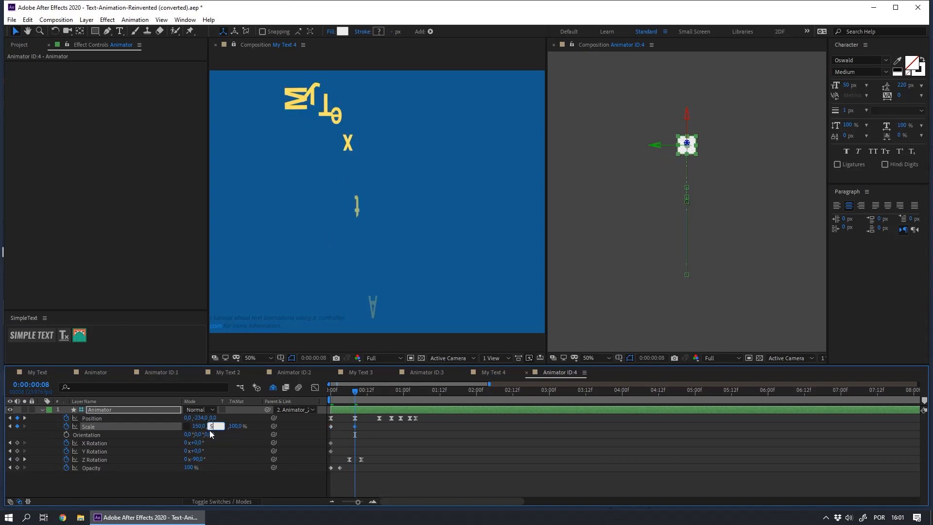
text(50)
key(Return)
Step: At 0:00:00:16, set Scale to 50% horizontally and 150% vertically
key(space)
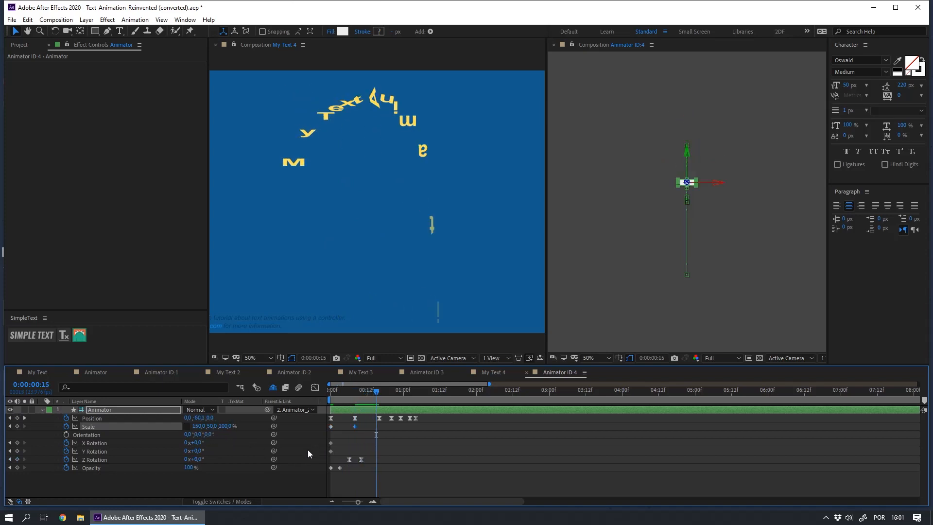
key(Page_Up)
key(Page_Down)
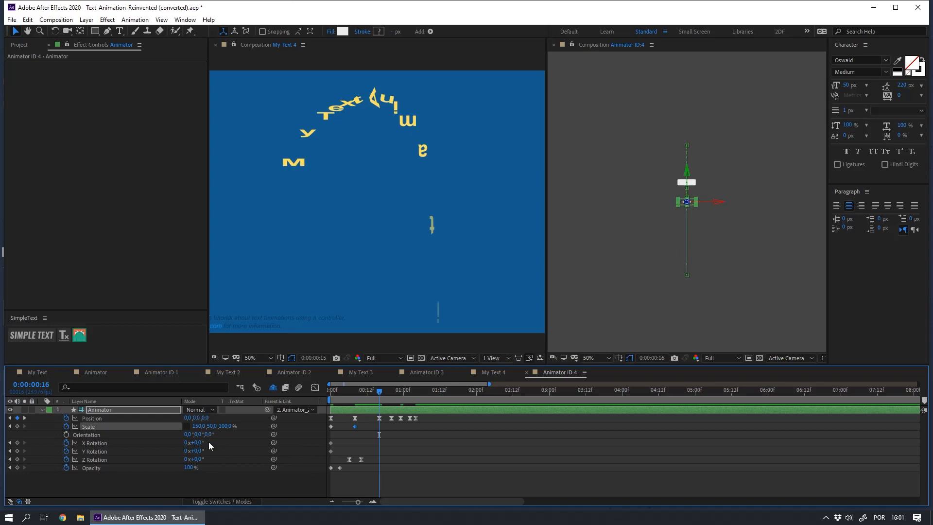
click(198, 427)
text(50)
key(Return)
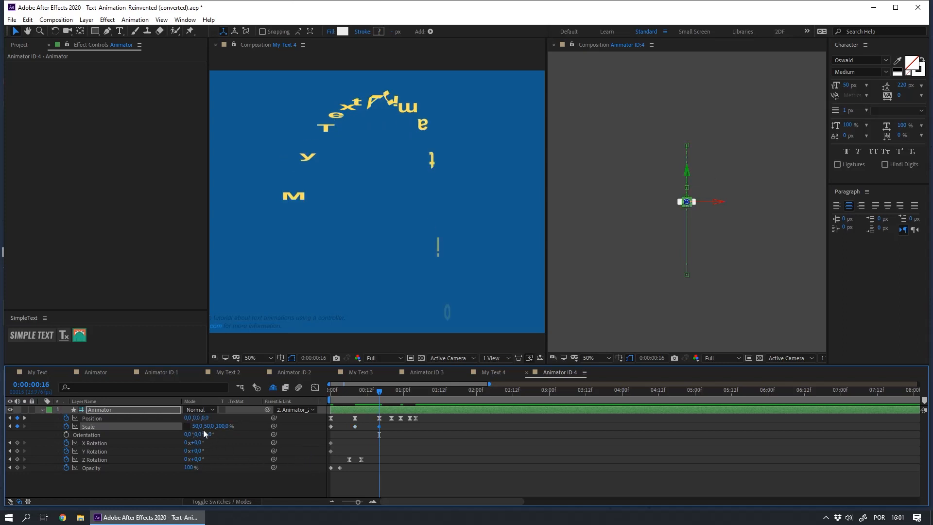
click(210, 427)
text(150)
key(Return)
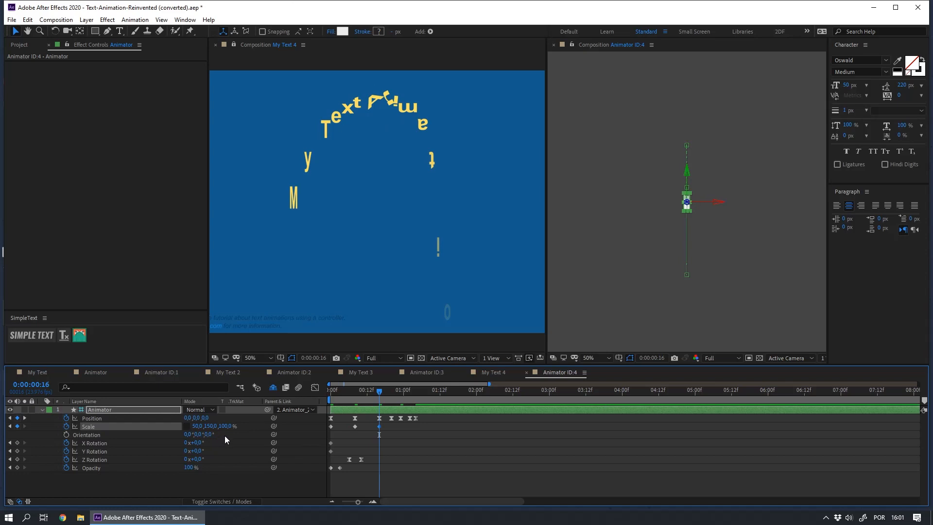
Step: At 0:00:00:20, set Scale to 120% horizontally and 80% vertically
key(Page_Down)
key(Page_Down)
key(Page_Down)
key(Page_Down)
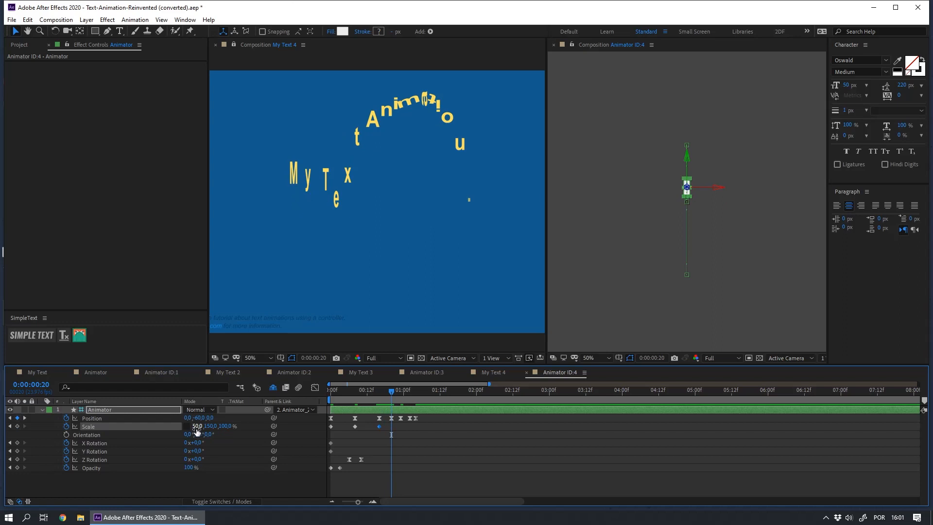
click(196, 427)
text(120)
key(Return)
click(212, 426)
text(80)
key(Return)
Step: At 0:00:00:23, set Scale to 90% horizontally and 100% vertically
key(Page_Down)
key(Page_Down)
key(Page_Down)
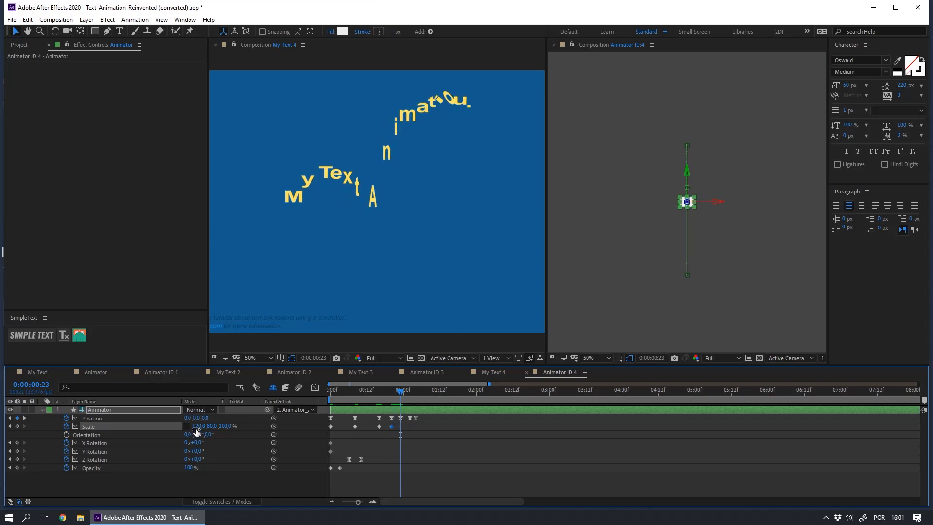
text(90)
key(Return)
Step: At 0:00:01:02, set Scale to 105% horizontally and 95% vertically
key(Page_Down)
key(Page_Down)
key(Page_Down)
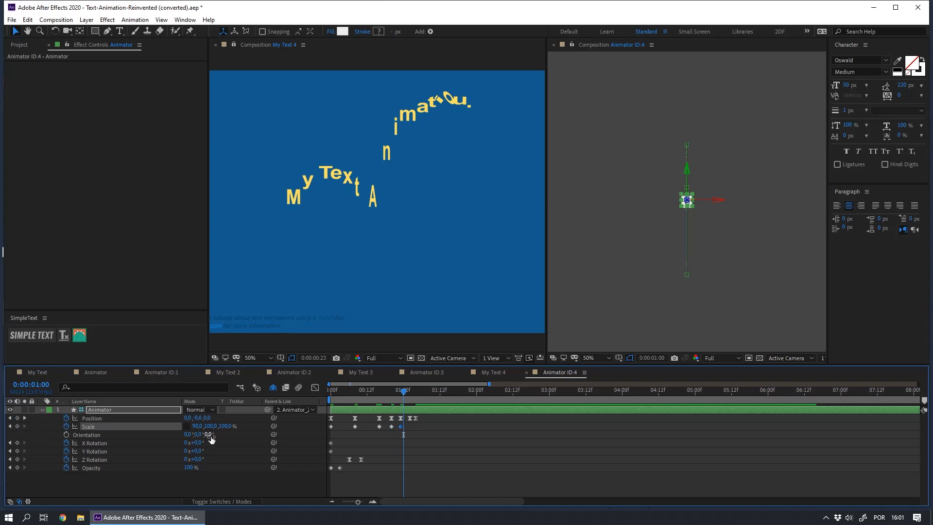
click(196, 426)
text(105)
key(Tab)
text(95)
key(Return)
Step: Return Scale to 100% at the last Position keyframe, at 0:00:01:04
key(Page_Down)
key(Page_Down)
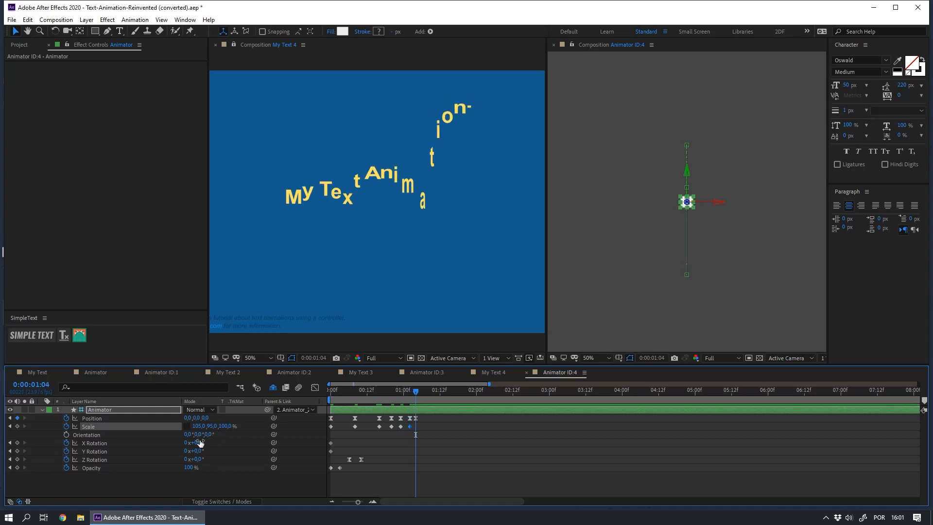
click(199, 427)
text(100)
key(Return)
Step: Apply easing to all the Scale keyframes and preview the animation in the My Text 4 composition
drag(406, 434, 307, 425)
click(386, 473)
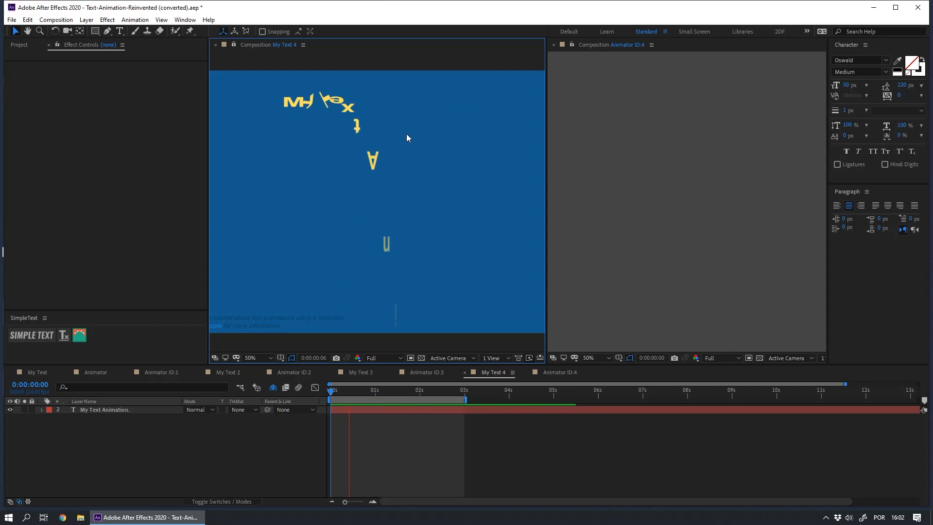
key(space)
Step: In the Animator ID:4 composition, shorten the outgoing ease of the first Scale keyframe in the speed graph
click(558, 373)
mouse_move(342, 392)
mouse_down()
mouse_move(377, 401)
mouse_move(334, 402)
mouse_up()
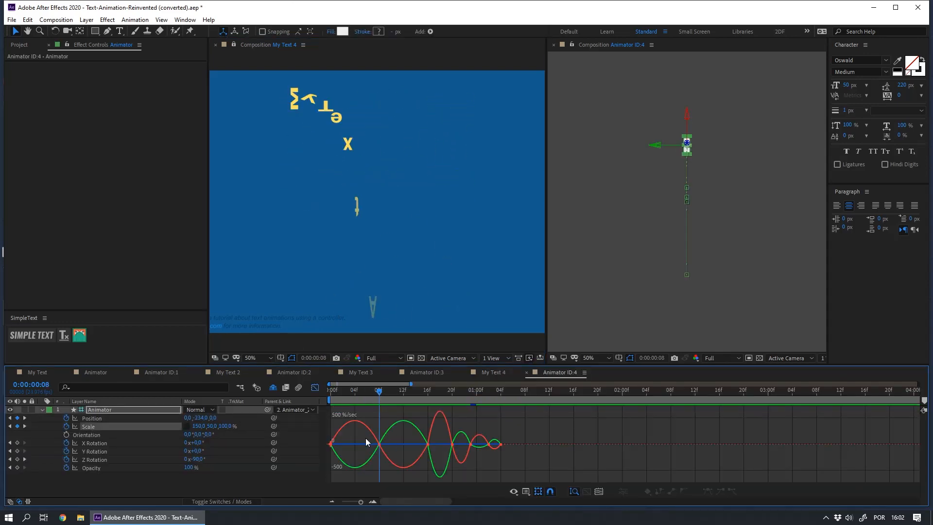
double_click(368, 444)
drag(370, 444, 337, 445)
key(j)
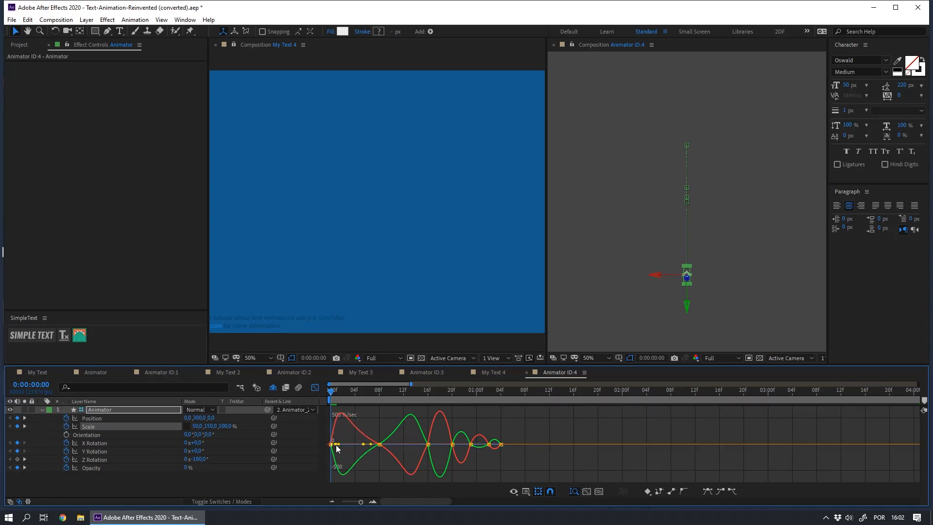
key(shift+F3)
Step: Add a Scale keyframe at 0:00:00:17 that widens the letters to 140% and squashes their height
key(space)
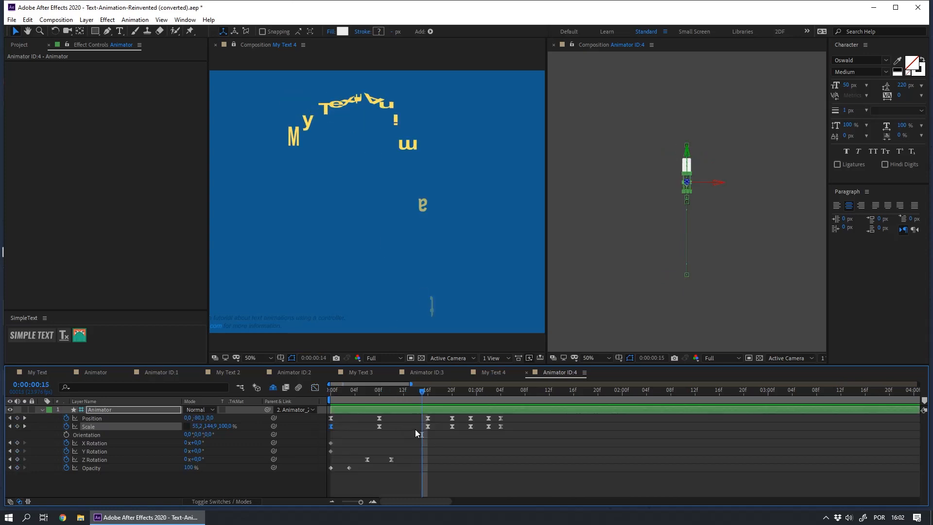
click(425, 474)
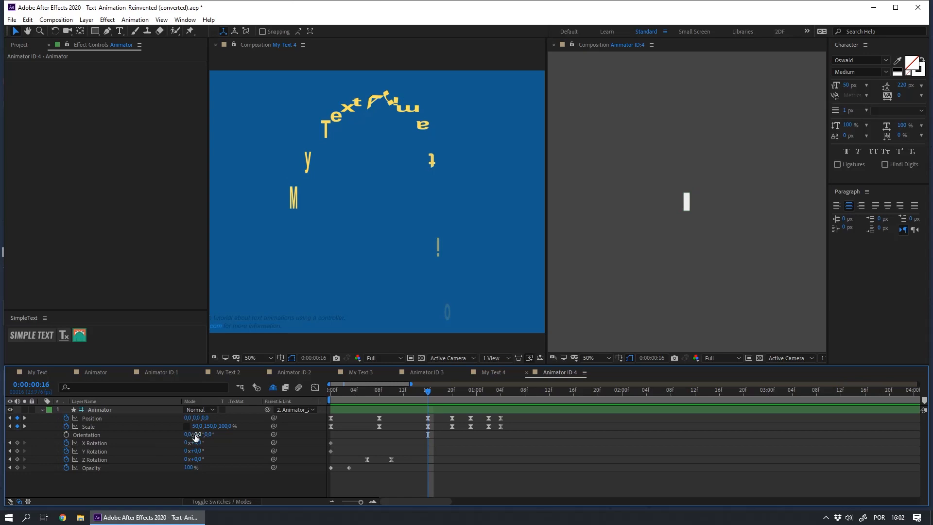
drag(197, 425, 209, 426)
click(210, 427)
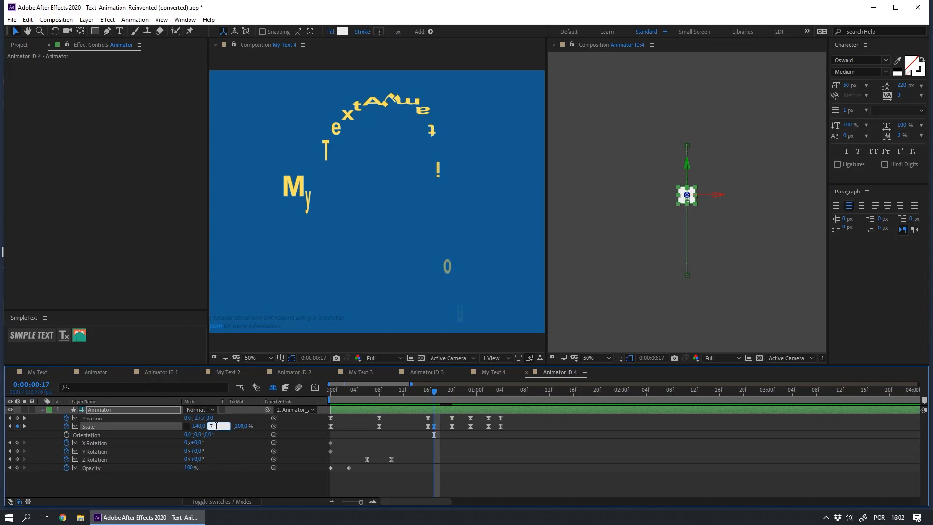
Step: Step back and forth frame by frame up to about 0:00:01:00 to examine the letters' squash and stretch at each bounce
key(Page_Up)
key(Page_Up)
key(Page_Down)
key(Page_Down)
key(Page_Down)
key(Page_Down)
key(Page_Up)
key(Page_Down)
key(Page_Down)
key(Page_Down)
key(Page_Down)
key(Page_Down)
key(Page_Down)
key(Page_Down)
key(Page_Up)
key(Page_Up)
key(Page_Up)
key(Page_Down)
key(Page_Down)
key(Page_Up)
key(Page_Down)
Step: At 0:00:01:00, set Scale to 105% horizontally and 95% vertically
click(386, 487)
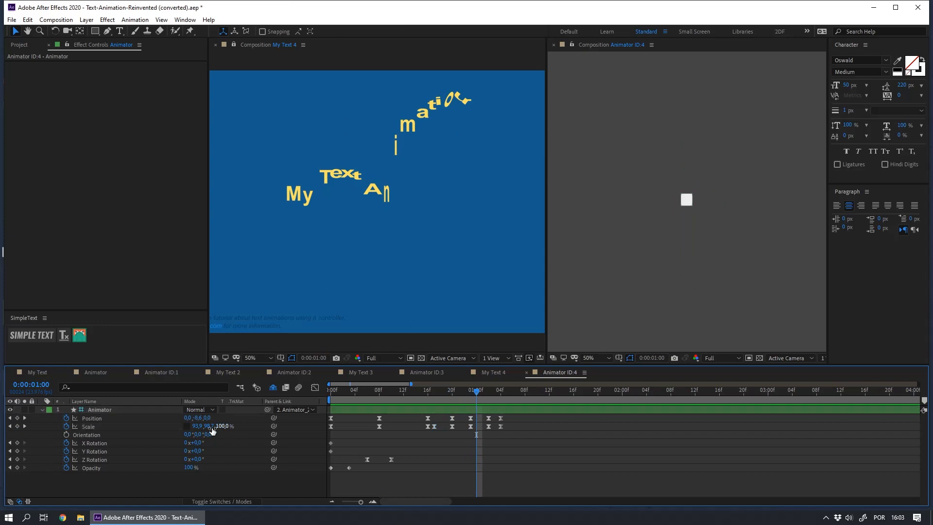
click(194, 426)
text(105)
key(Tab)
text(95)
click(386, 488)
Step: Preview the refined squash and stretch in the My Text 4 composition
key(space)
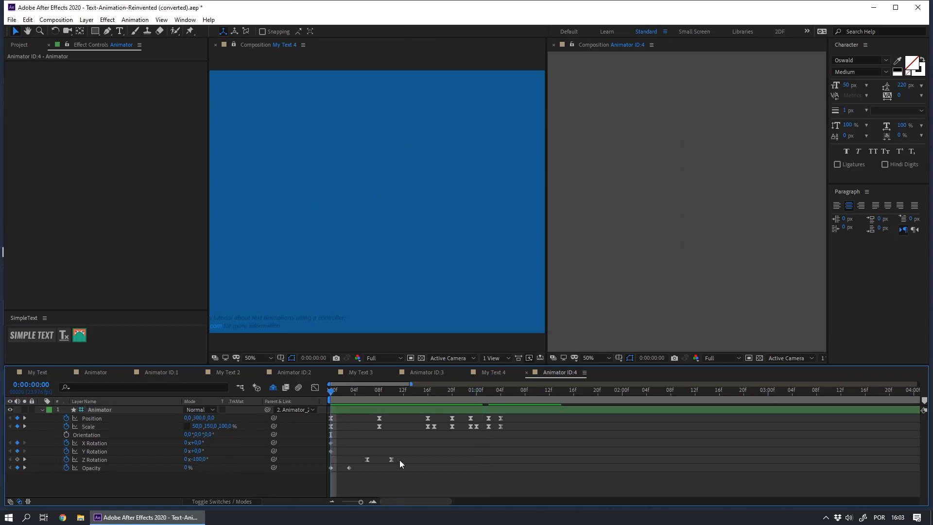
click(360, 67)
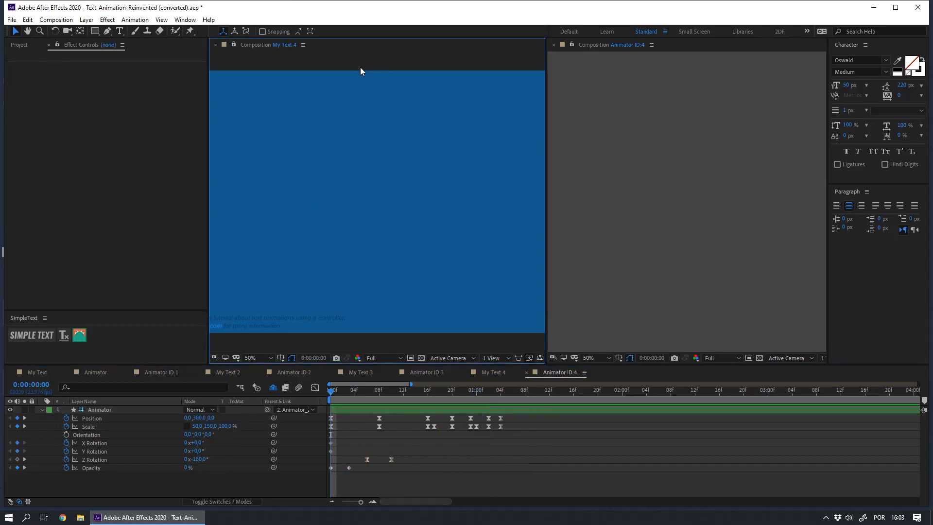
key(space)
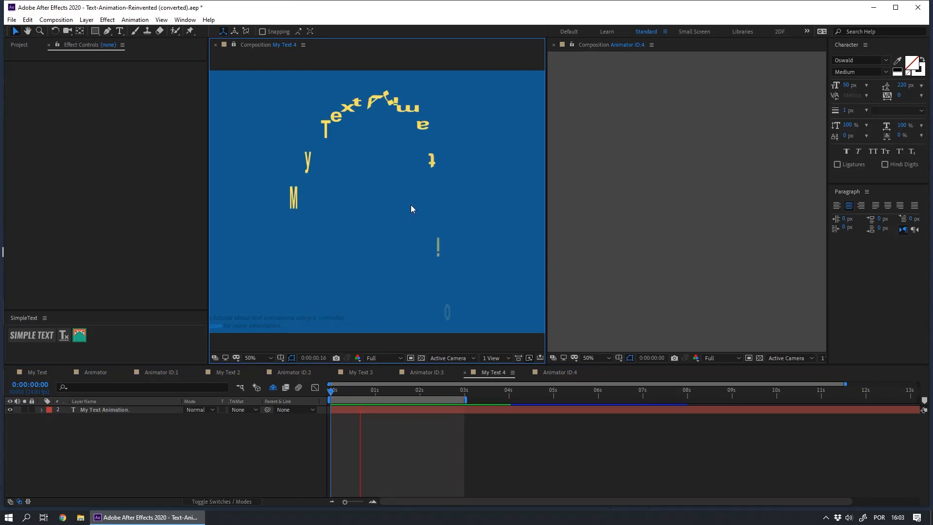
Step: Spread Animator ID:4's Z Rotation keyframes to 0:00:00:04 and 0:00:00:13 and preview the slower rotation in My Text 4
click(559, 372)
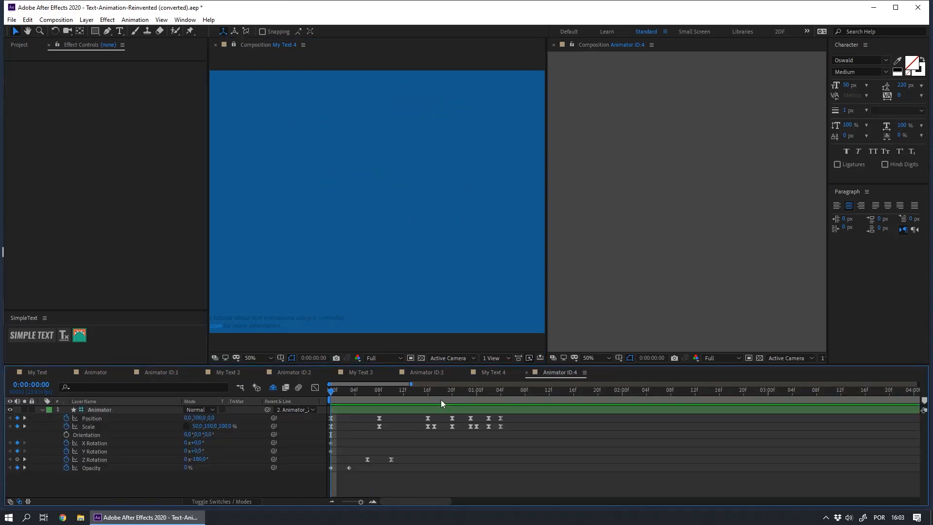
drag(367, 459, 409, 459)
click(391, 460)
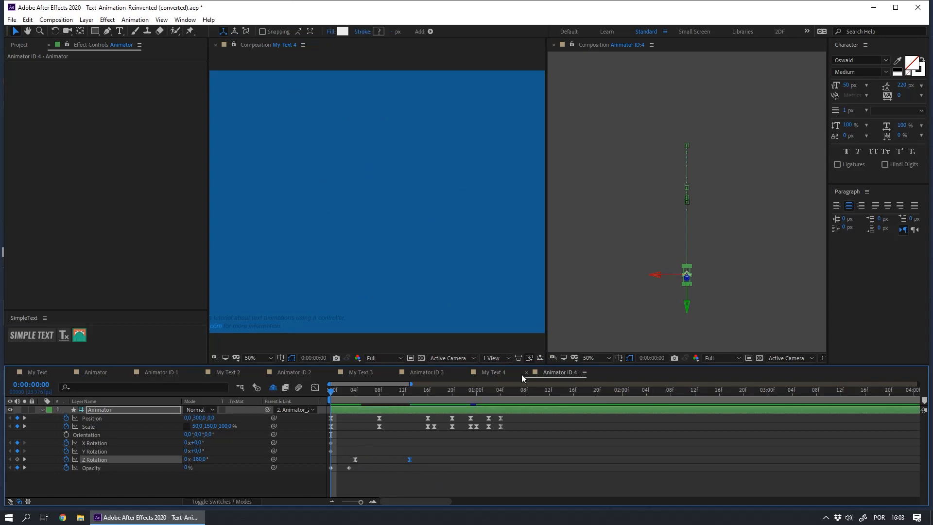
click(496, 371)
key(space)
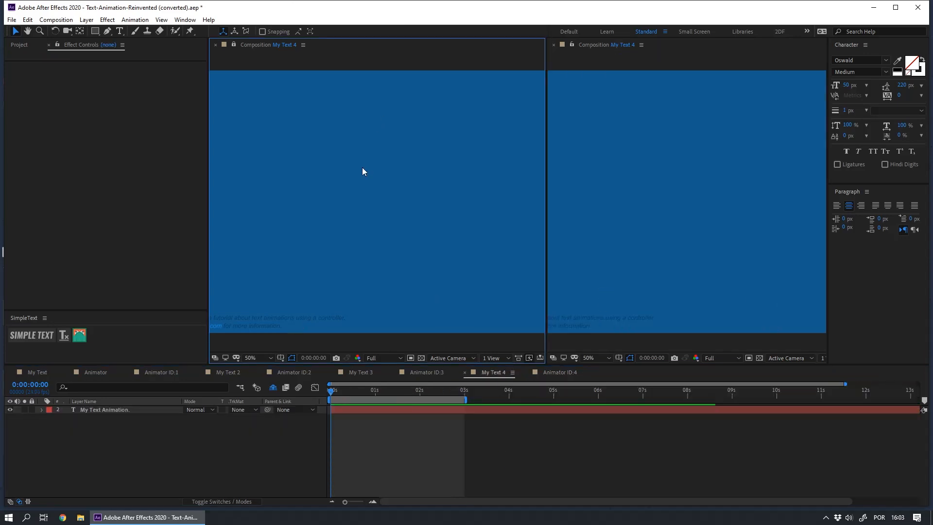